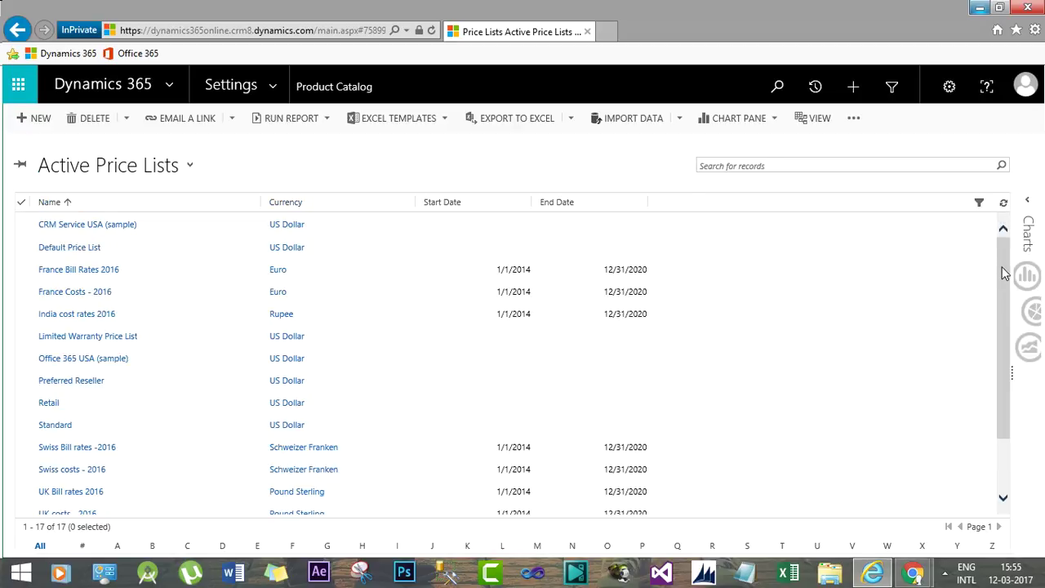
Look through the active price lists, including Retail, Preferred Reseller and Warranty Price List.
left_click_drag(1004, 275, 1005, 303)
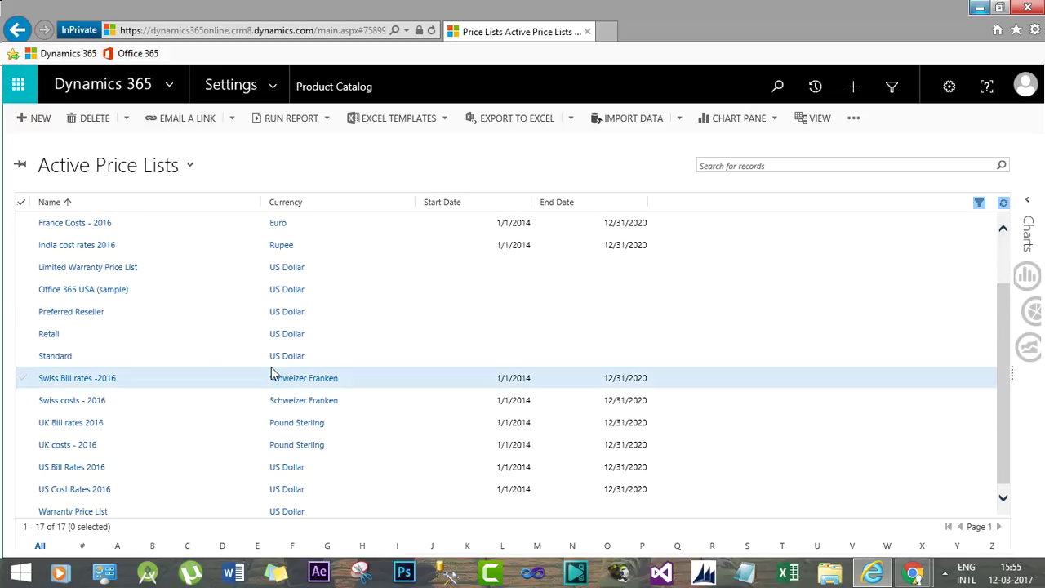
left_click(143, 345)
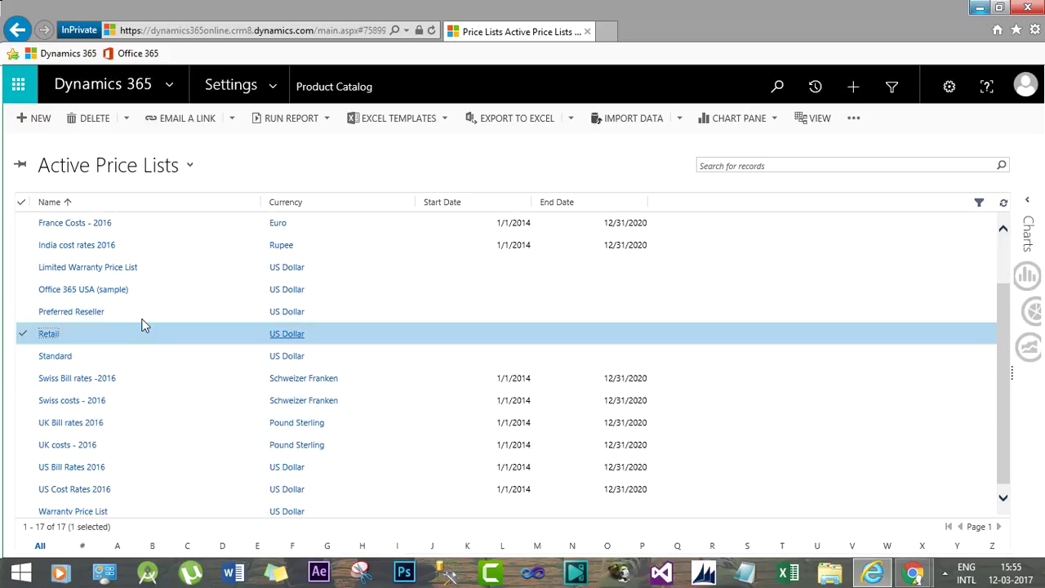
left_click(140, 318)
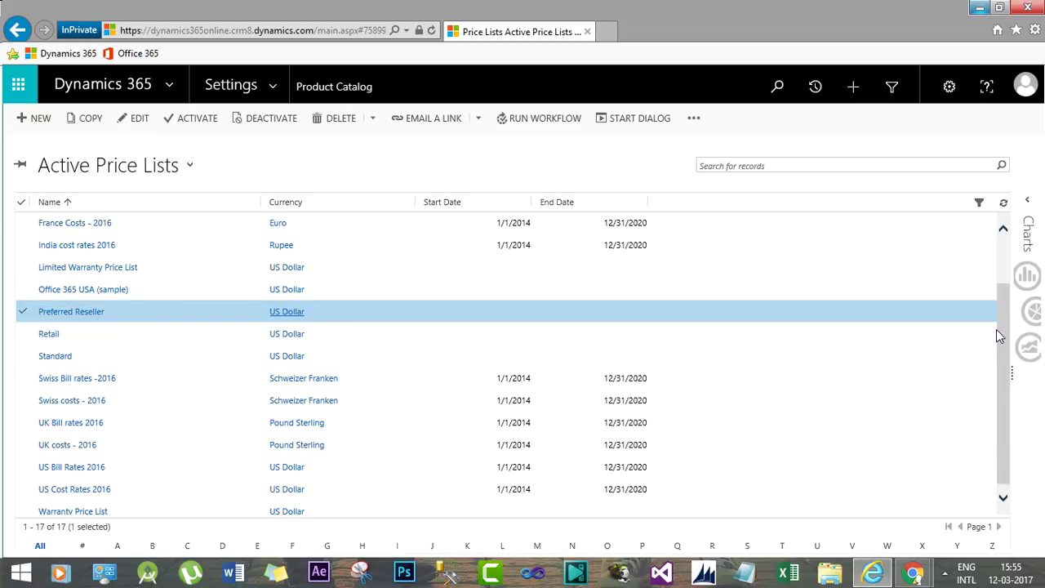
left_click_drag(996, 329, 1001, 345)
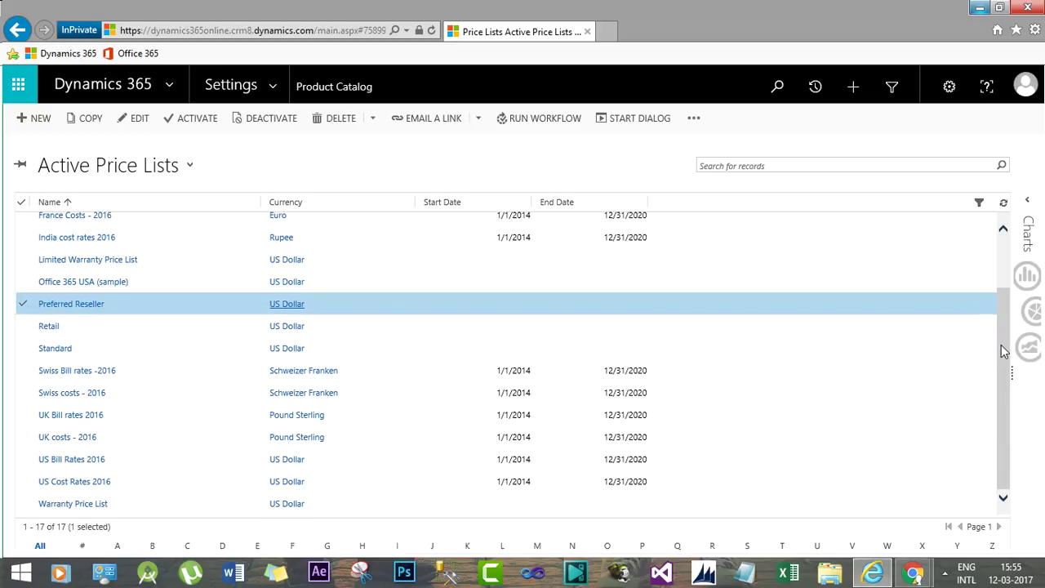
left_click(198, 503)
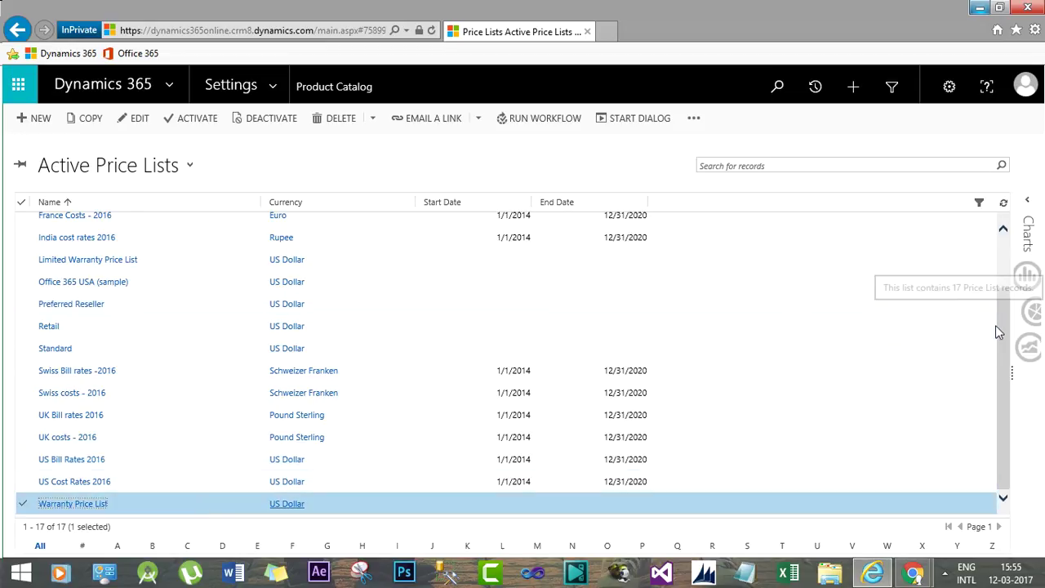
left_click_drag(998, 332, 1006, 285)
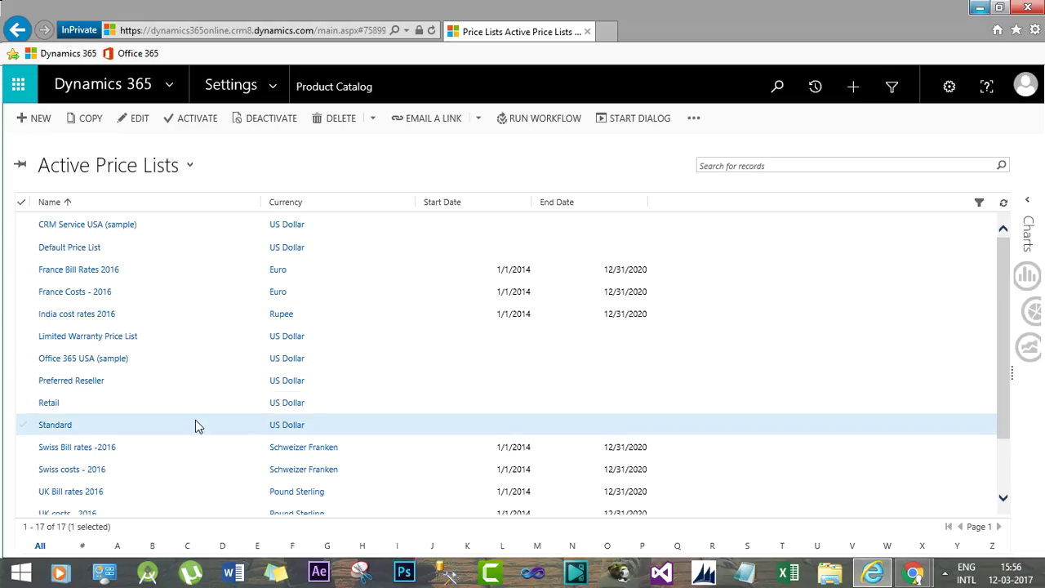
Start a new price list record and name it VIP Customers.
left_click(41, 123)
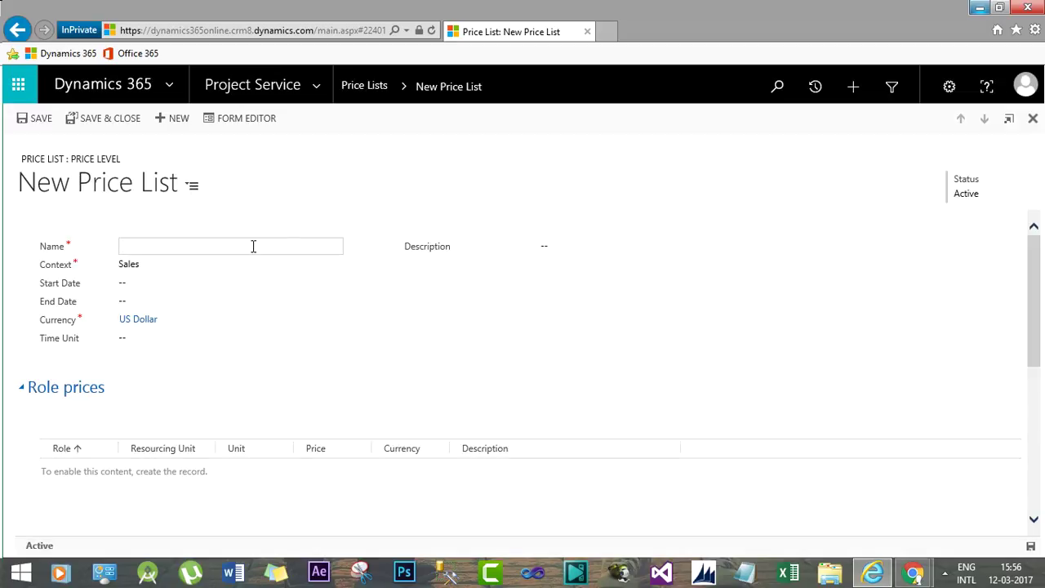
left_click(252, 246)
type("VIP Customers")
left_click(219, 284)
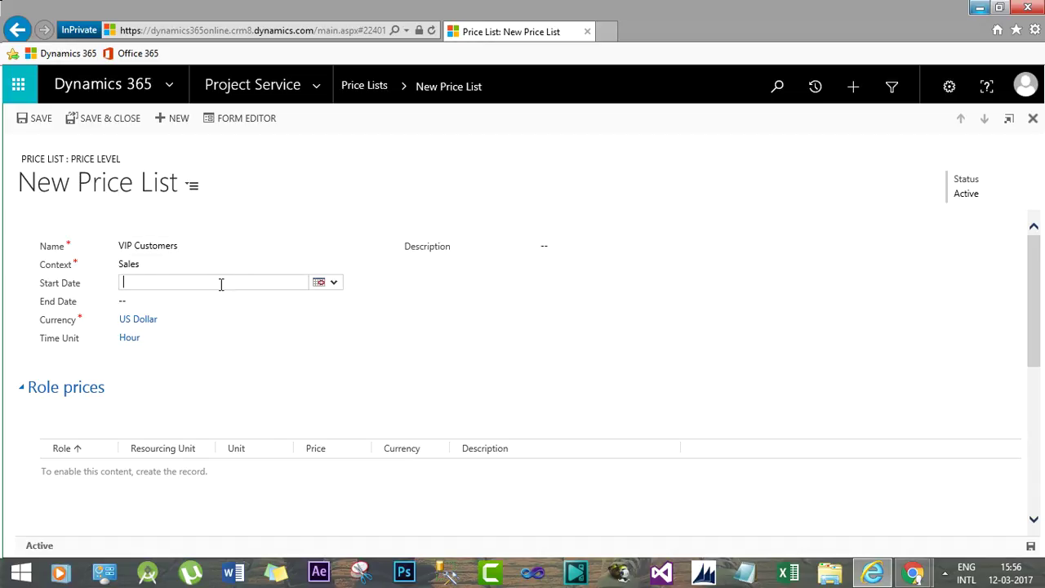
left_click(240, 341)
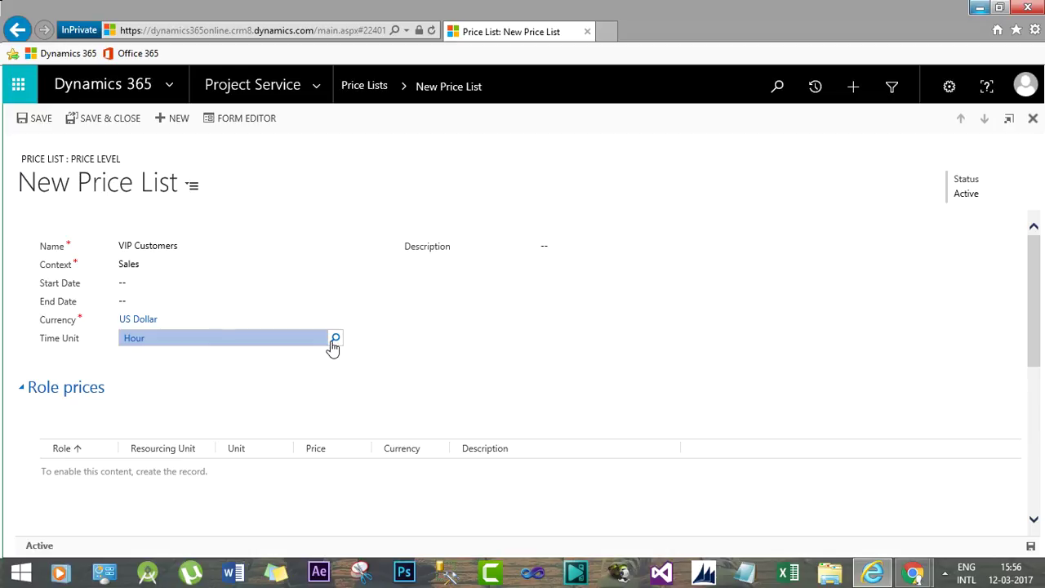
Enter the description "This price list is for VIP customers" and save the price list.
left_click(539, 262)
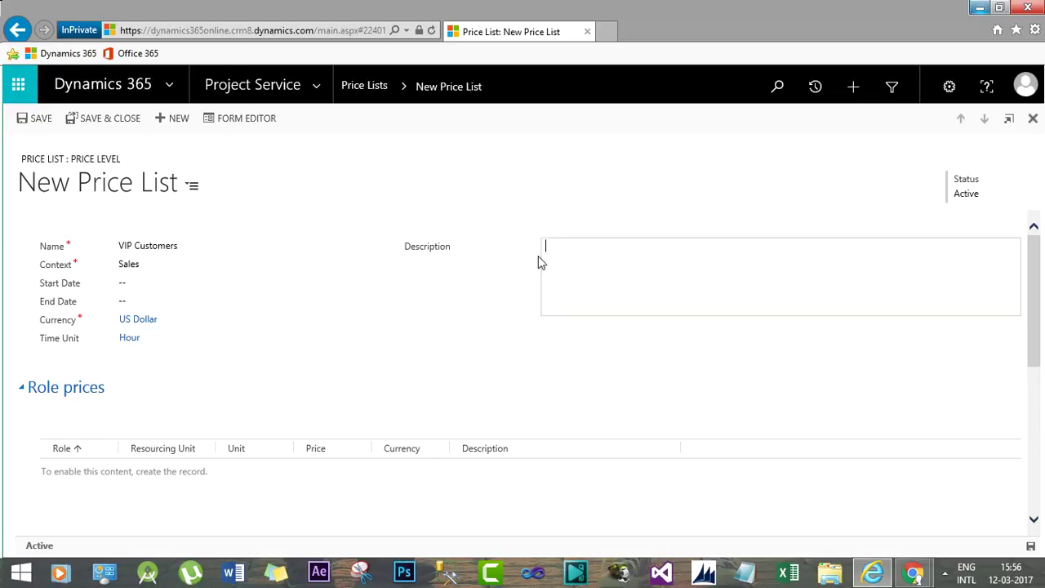
type("This Pr")
key("BackSpace")
key("BackSpace")
type("pri")
key("BackSpace")
key("BackSpace")
key("BackSpace")
type("pri")
key("BackSpace")
type("ice list is for V")
key("Return")
type("IP")
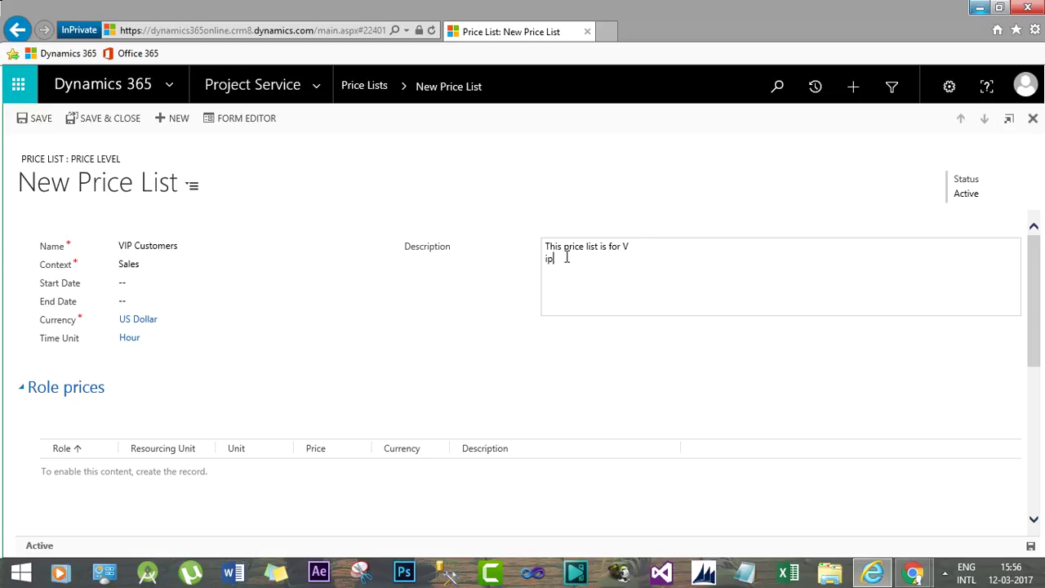
key("BackSpace")
key("BackSpace")
key("BackSpace")
type("IP customers")
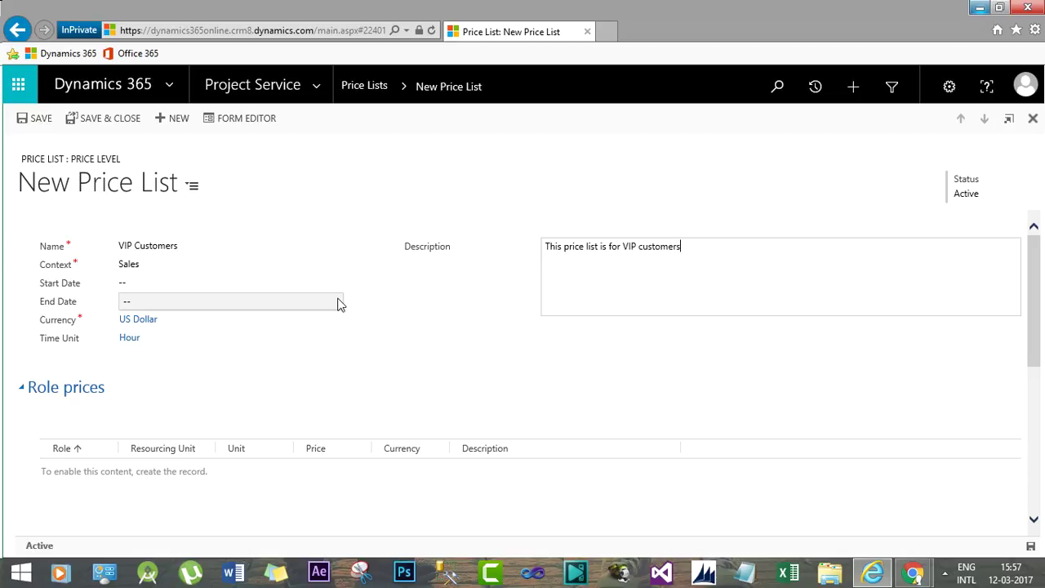
left_click(41, 122)
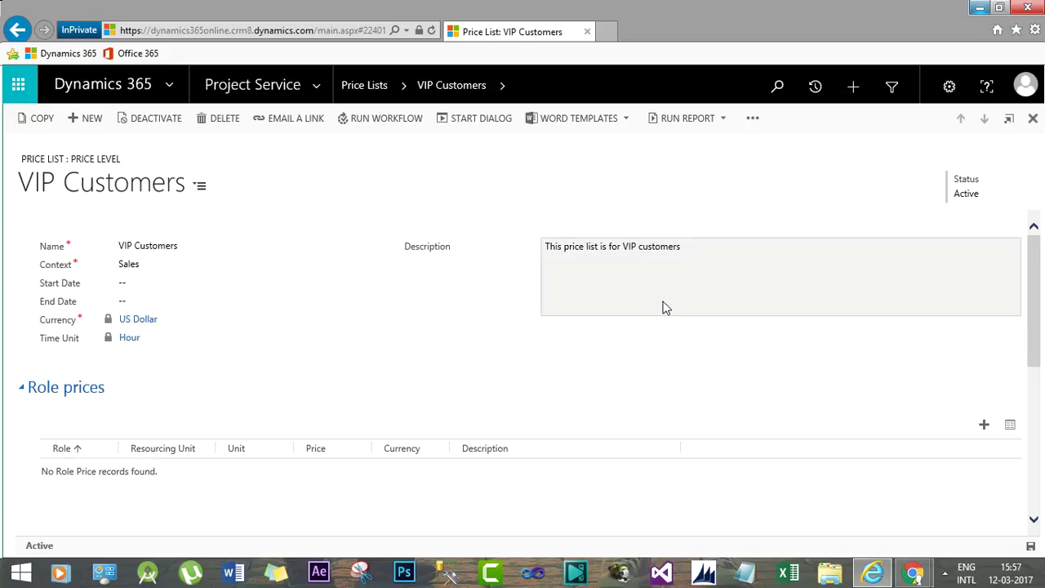
Expand the Price List Items section of the VIP Customers price list and start a new price list item.
left_click_drag(1033, 299, 1042, 453)
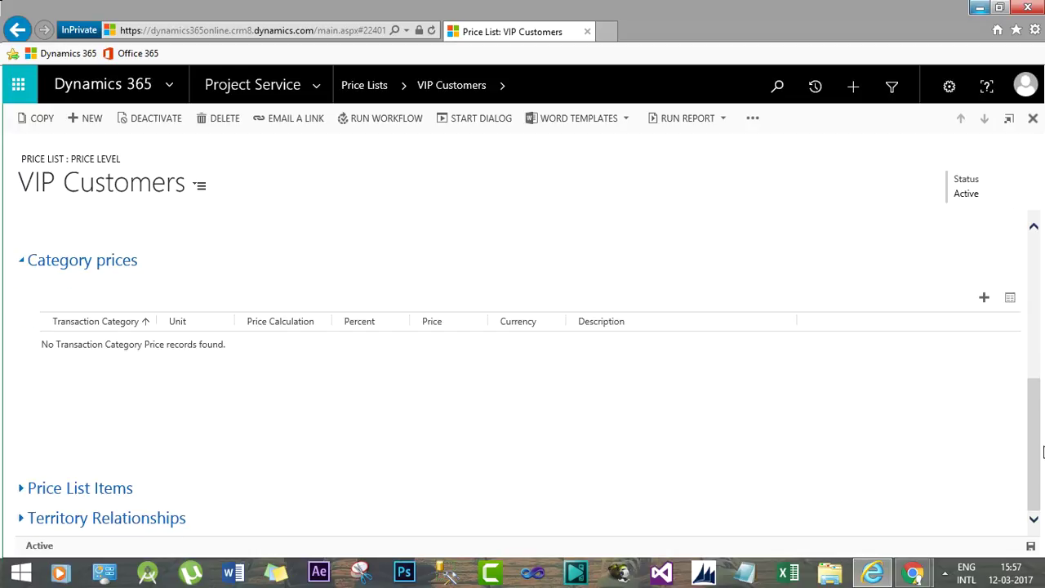
left_click(114, 493)
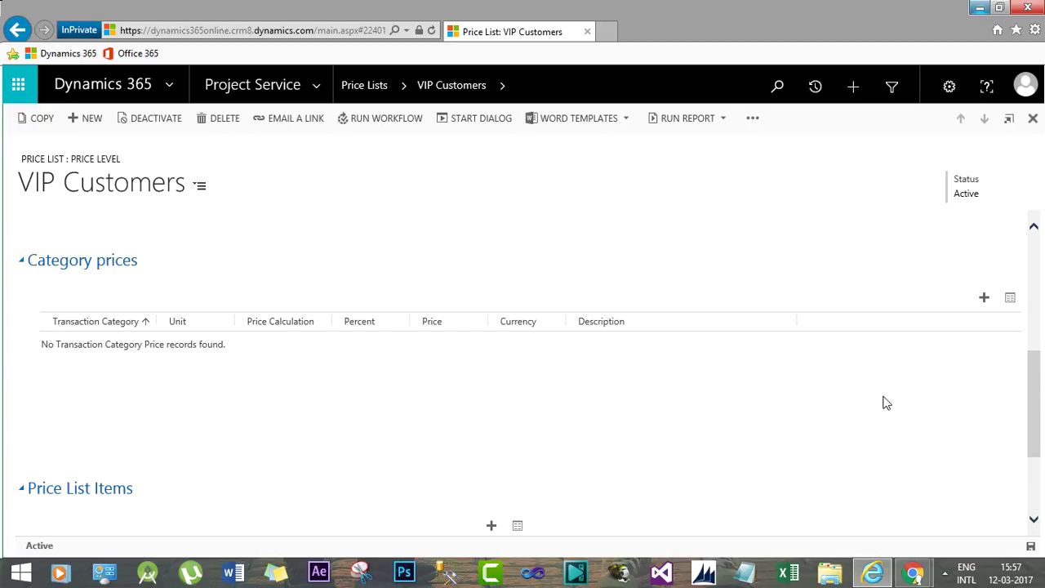
left_click_drag(1034, 357, 1034, 424)
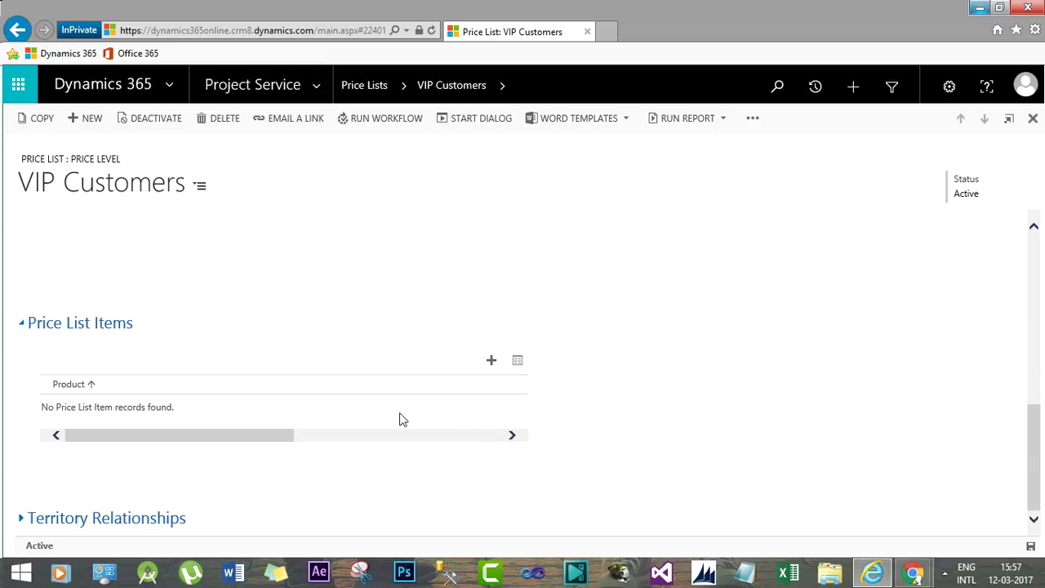
left_click(491, 361)
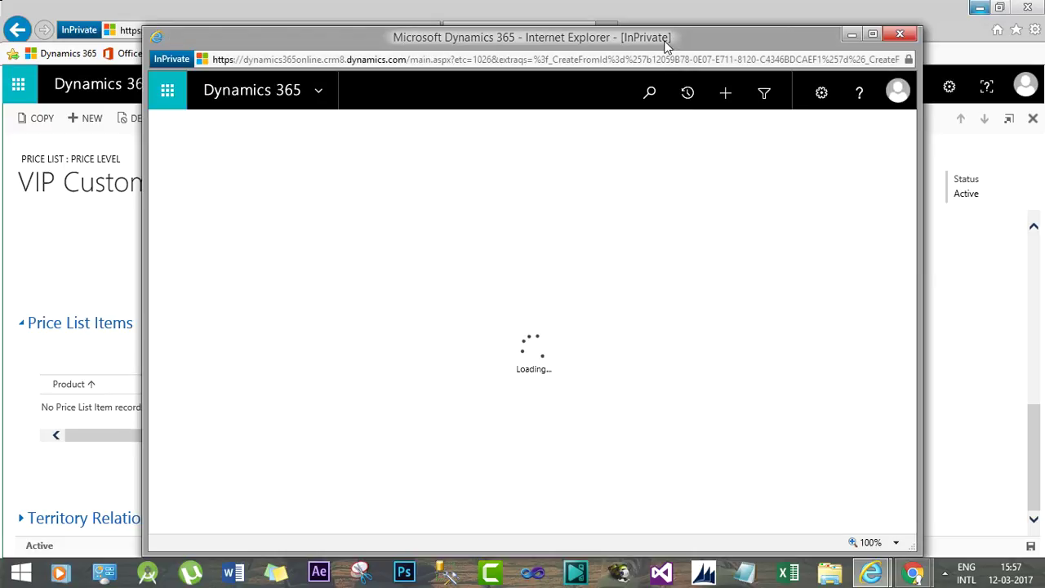
left_click_drag(661, 41, 656, 40)
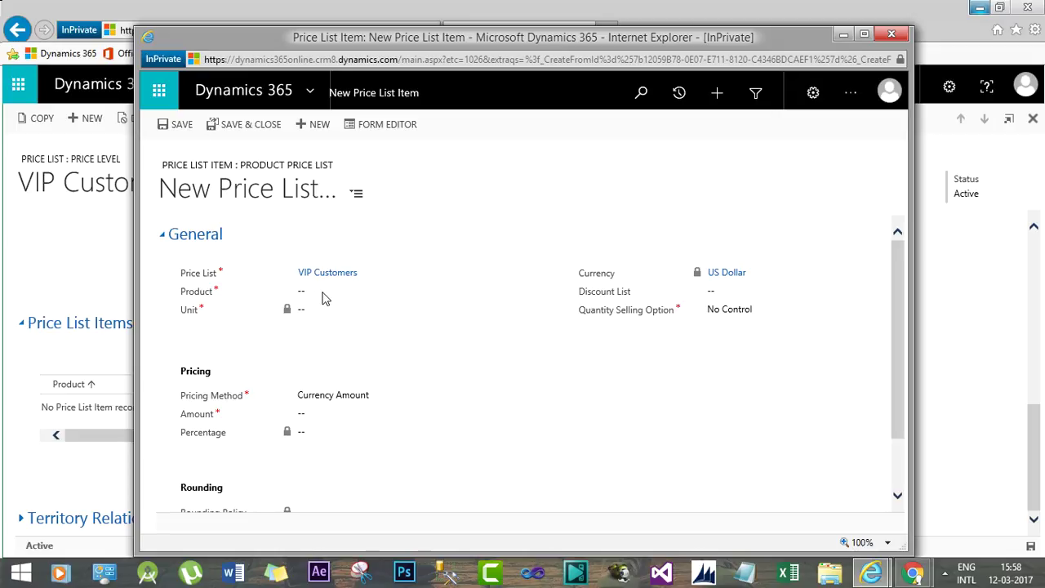
Look up products matching *bottle* and set the item's product to Orange Flavoured Water Bottle.
left_click(302, 292)
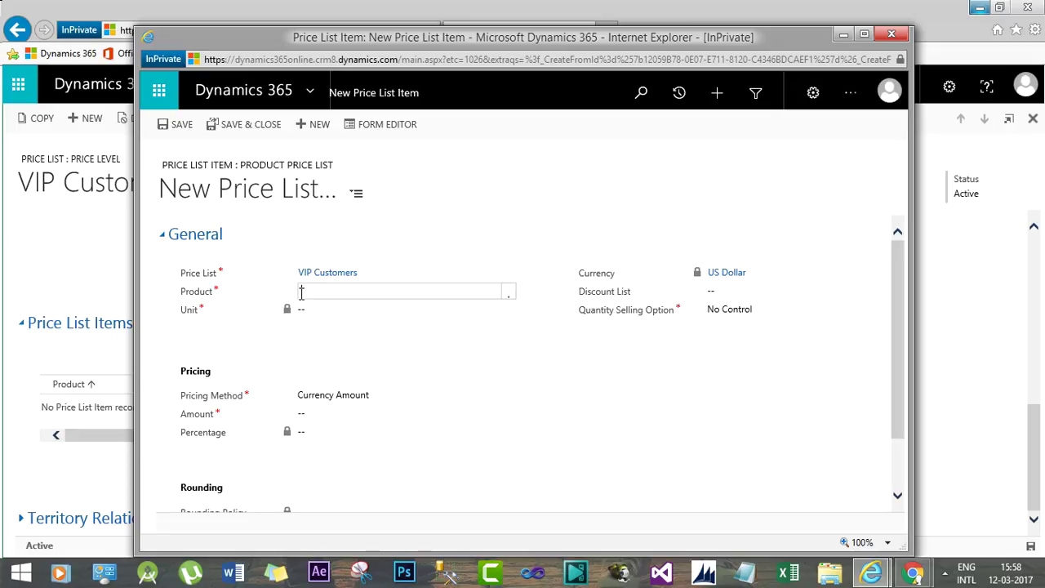
left_click(373, 292)
type("**")
key("Left")
type("bottle")
key("Return")
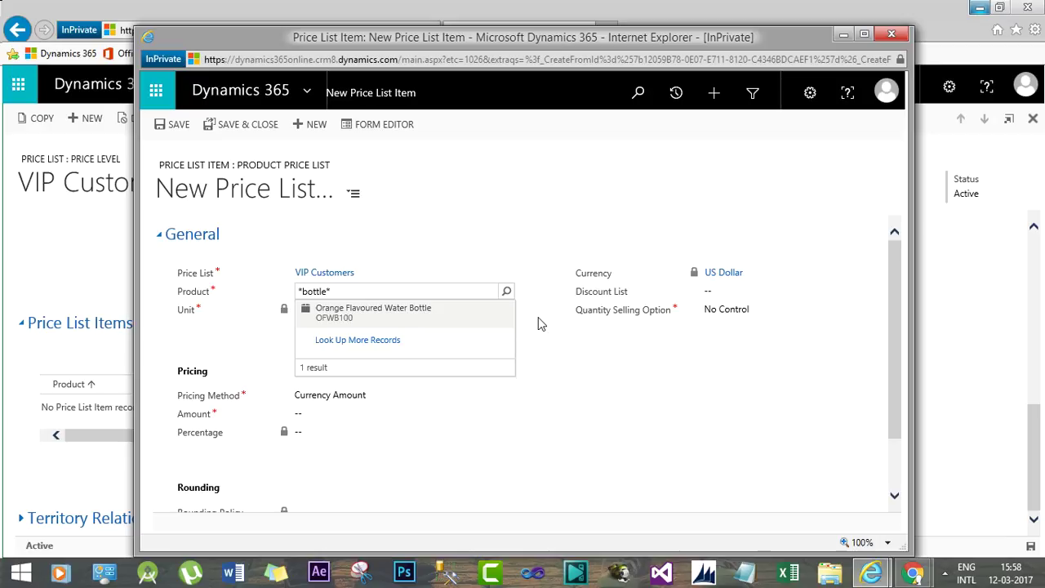
left_click(341, 316)
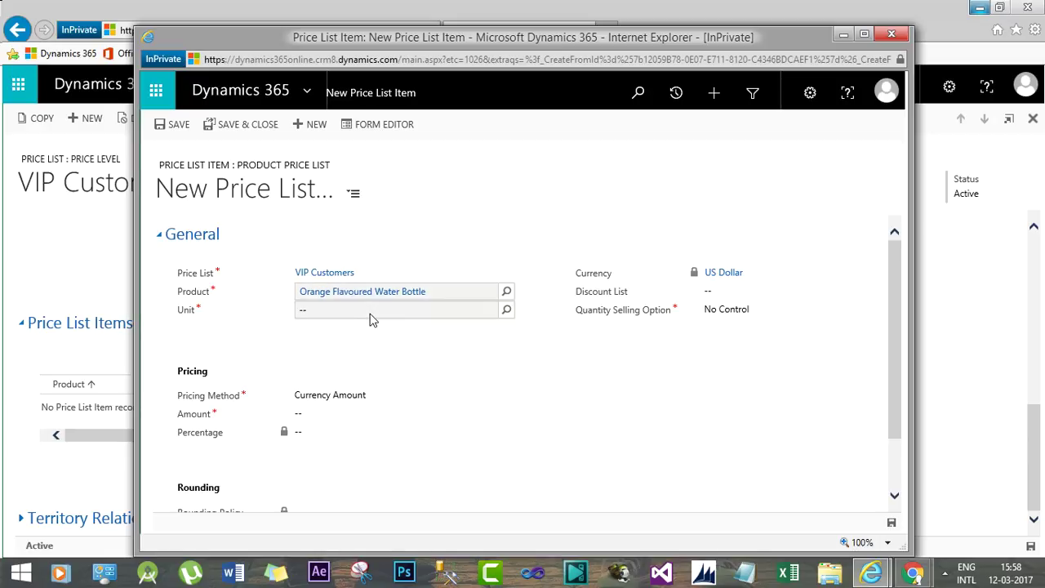
Set the price list item's unit to Bottle and its amount to $1.00.
left_click(420, 311)
left_click(503, 309)
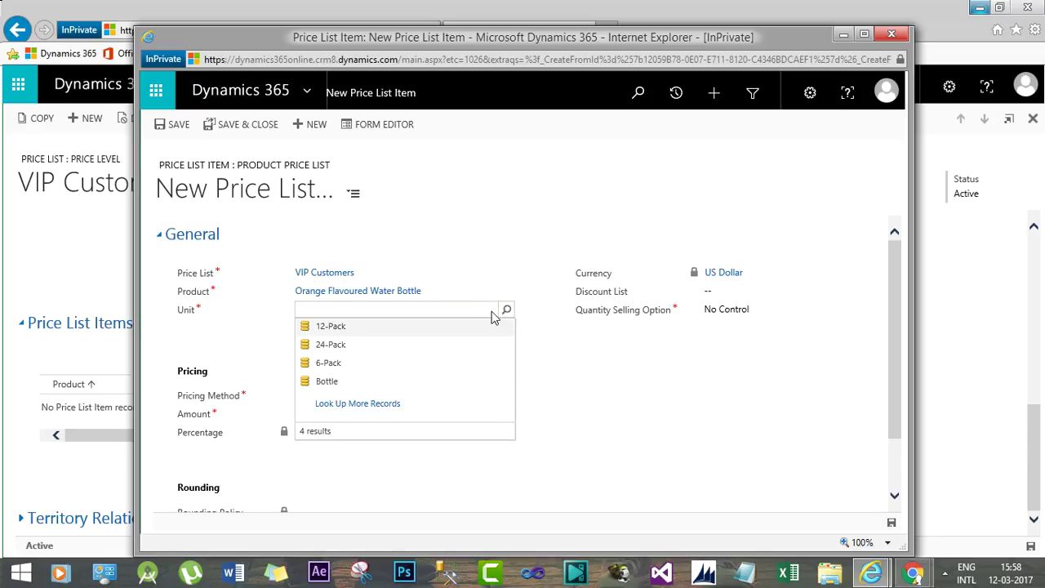
left_click(327, 381)
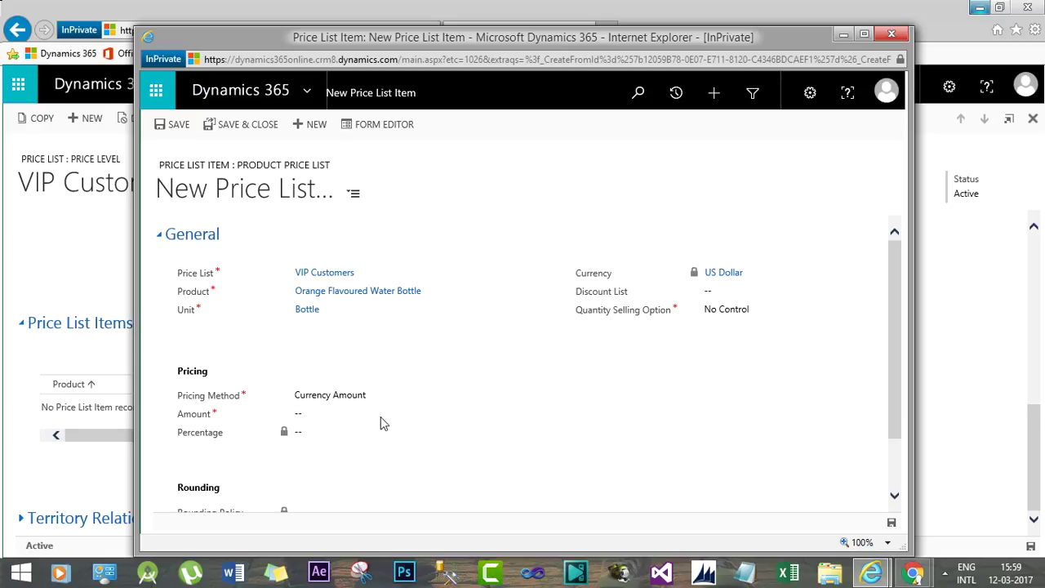
left_click(345, 420)
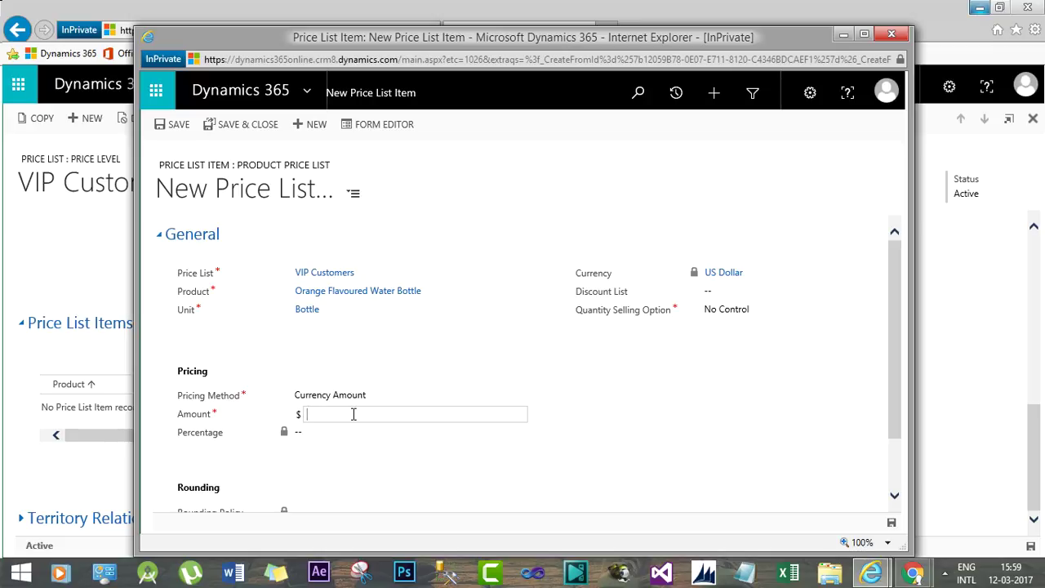
type("1")
left_click(653, 413)
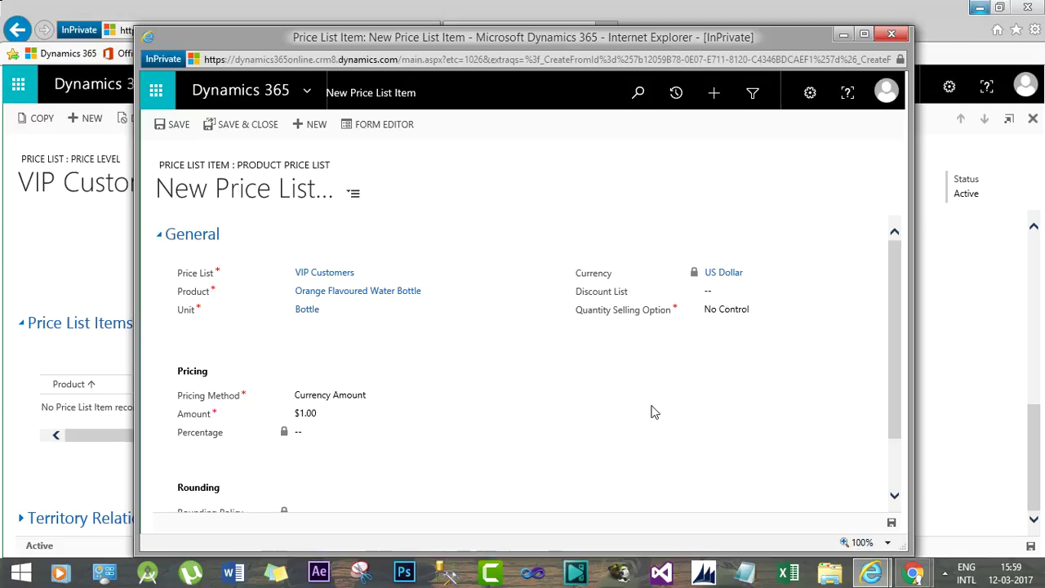
Set the item's Quantity Selling Option to Whole, and save and close the price list item.
left_click(730, 315)
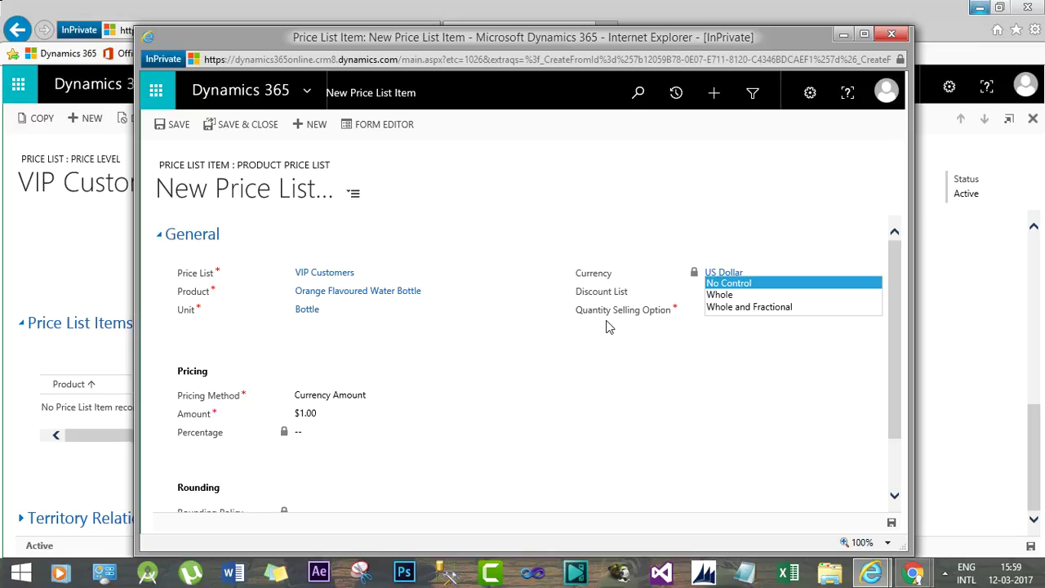
left_click(731, 295)
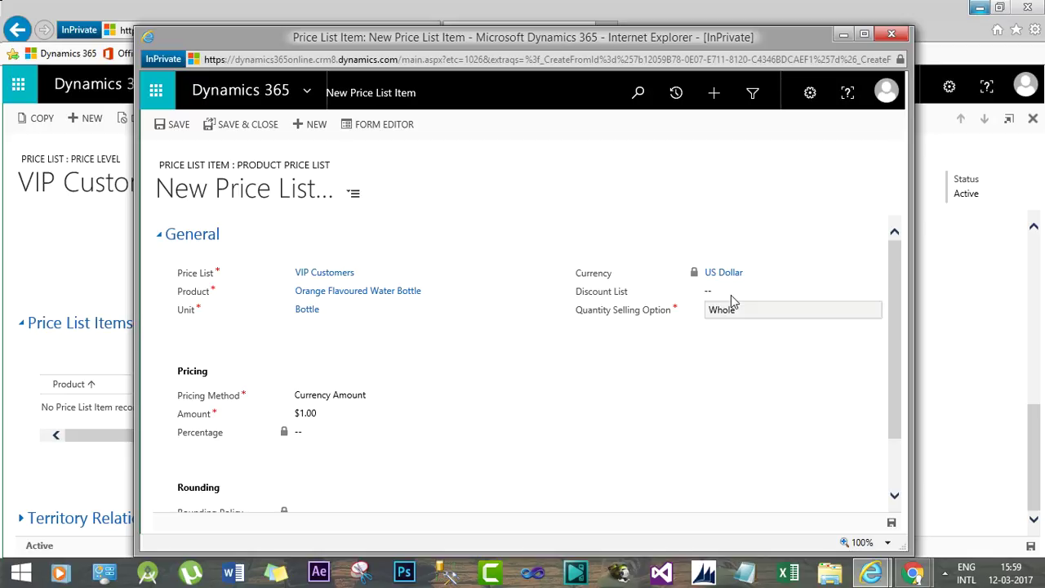
left_click(173, 127)
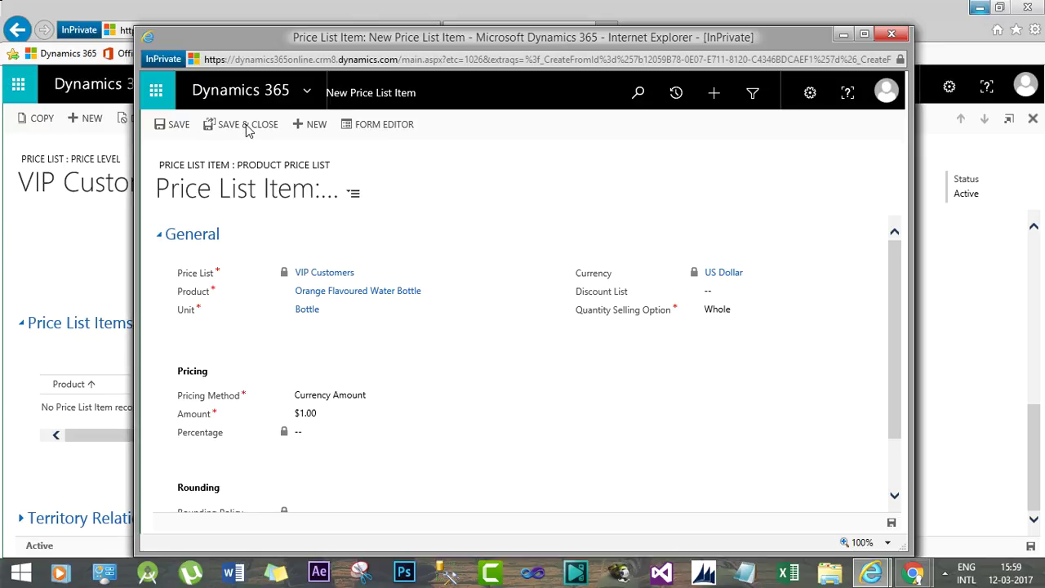
left_click(247, 127)
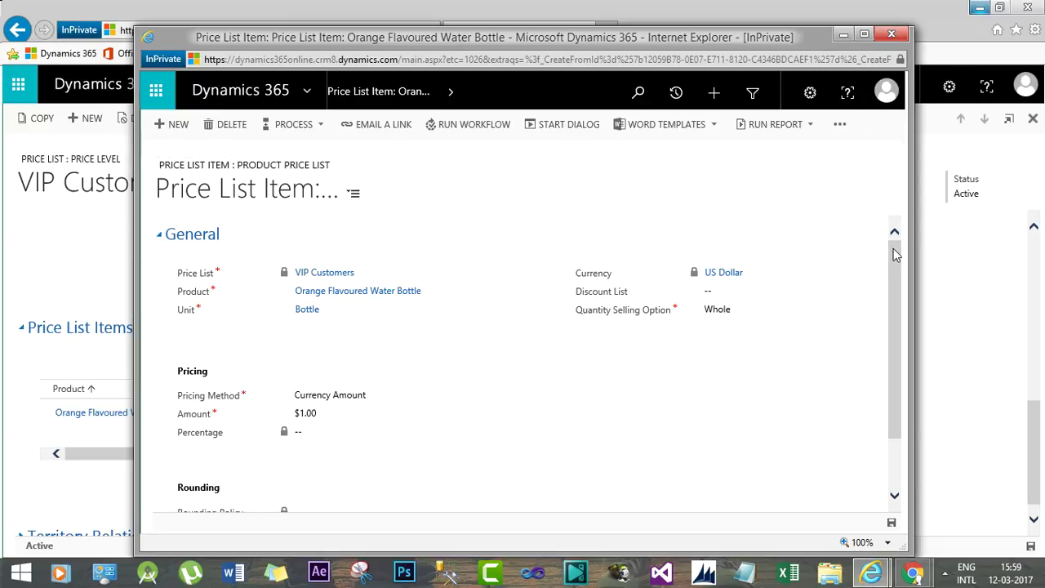
left_click_drag(894, 248, 897, 294)
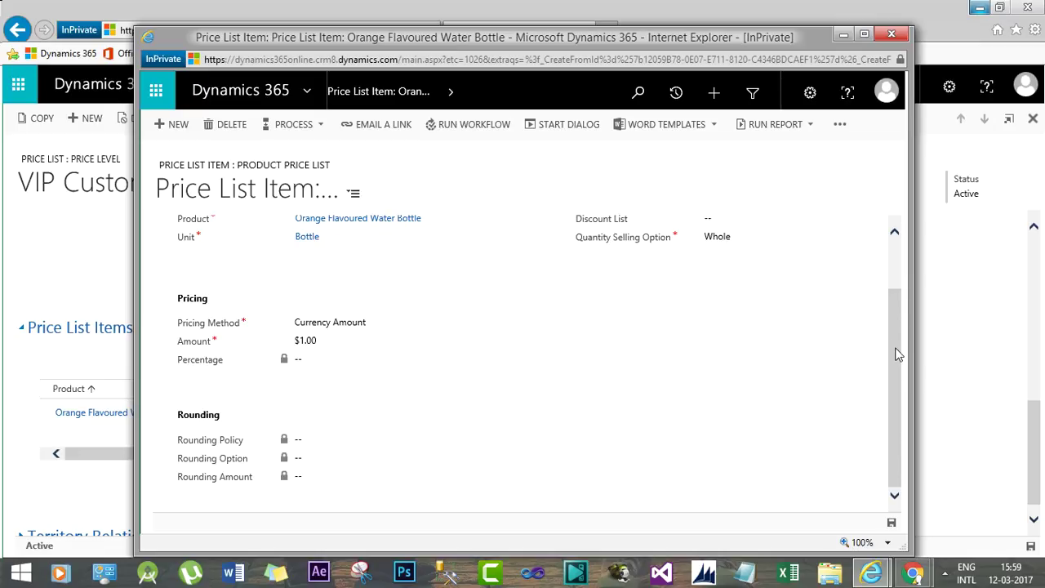
left_click_drag(895, 353, 899, 251)
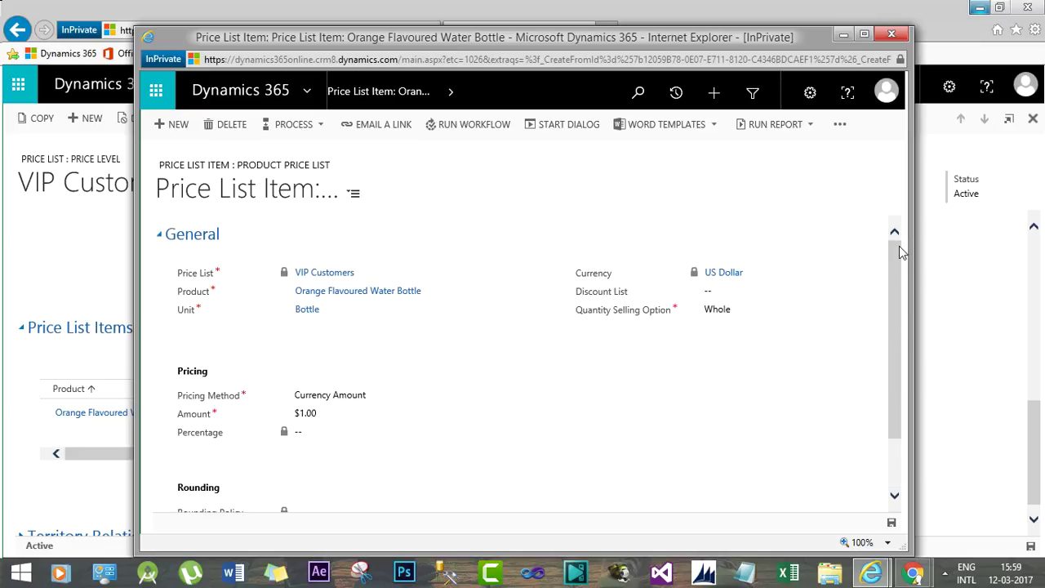
left_click(891, 33)
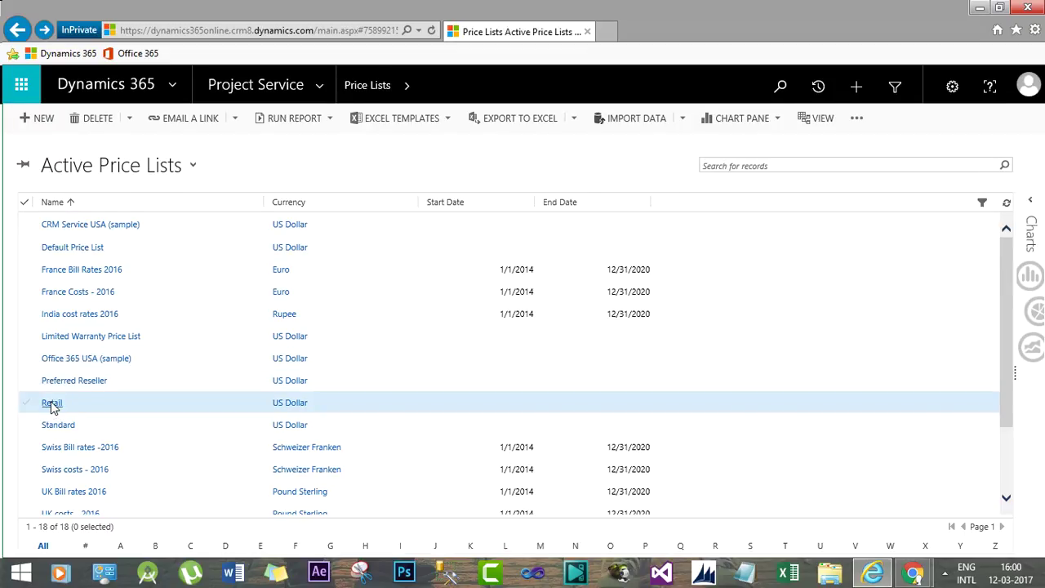
Open the Retail price list, expand its Price List Items section and start a new price list item.
left_click(51, 403)
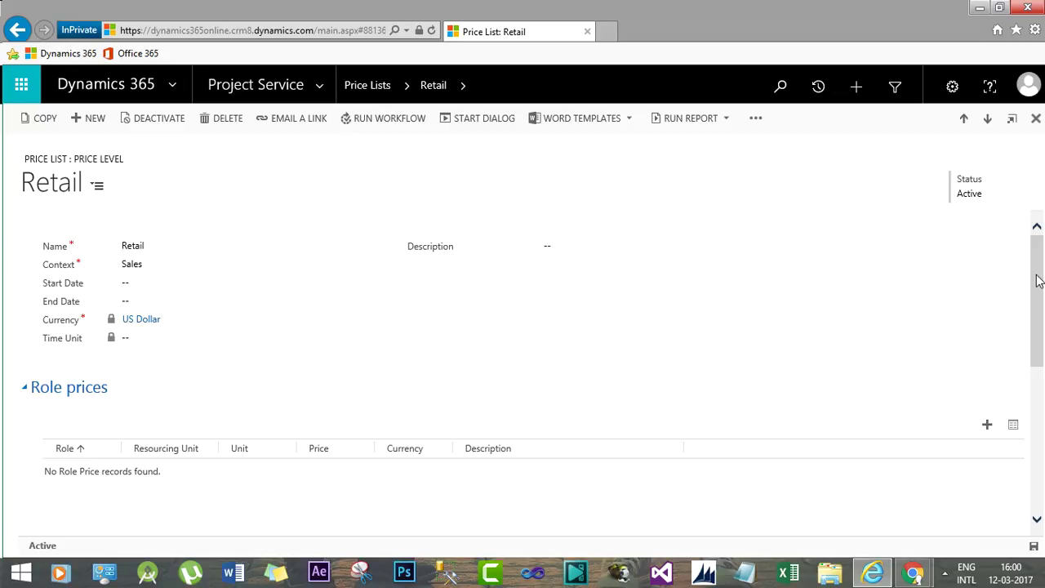
left_click_drag(1037, 280, 1042, 449)
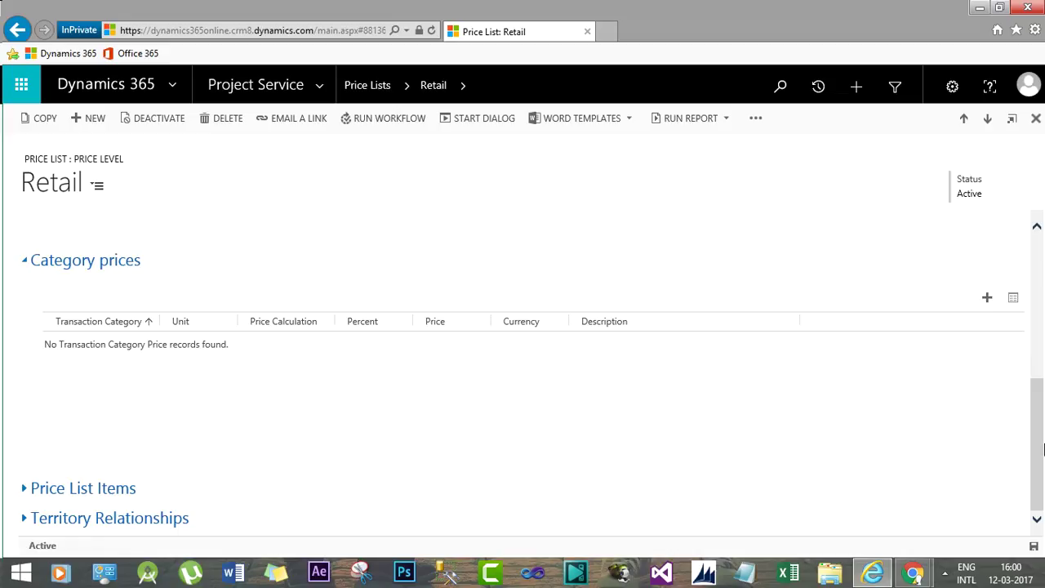
left_click(129, 488)
mouse_move(1037, 338)
left_mouse_down()
mouse_move(1039, 350)
mouse_move(1041, 342)
left_mouse_up()
scroll(905, 355, "down", 3)
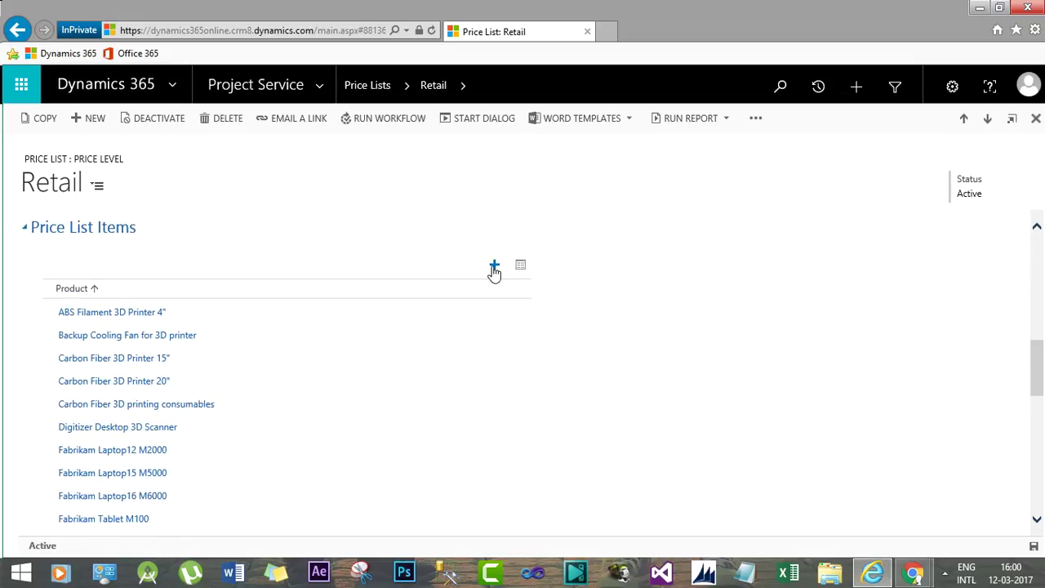
left_click(494, 267)
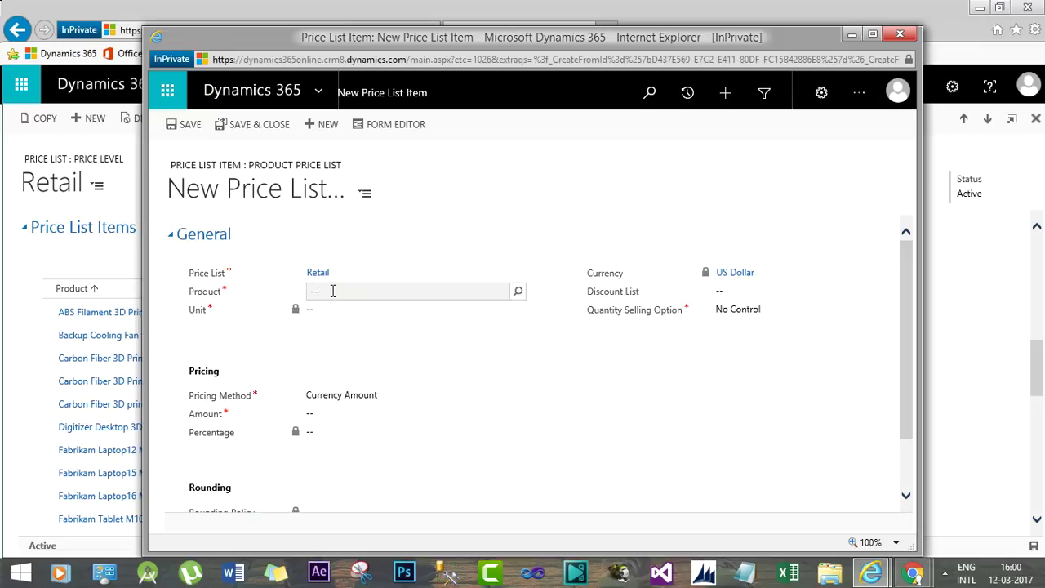
Search for *bottle* in the Retail item's Product lookup and choose Orange Flavoured Water Bottle.
left_click(332, 291)
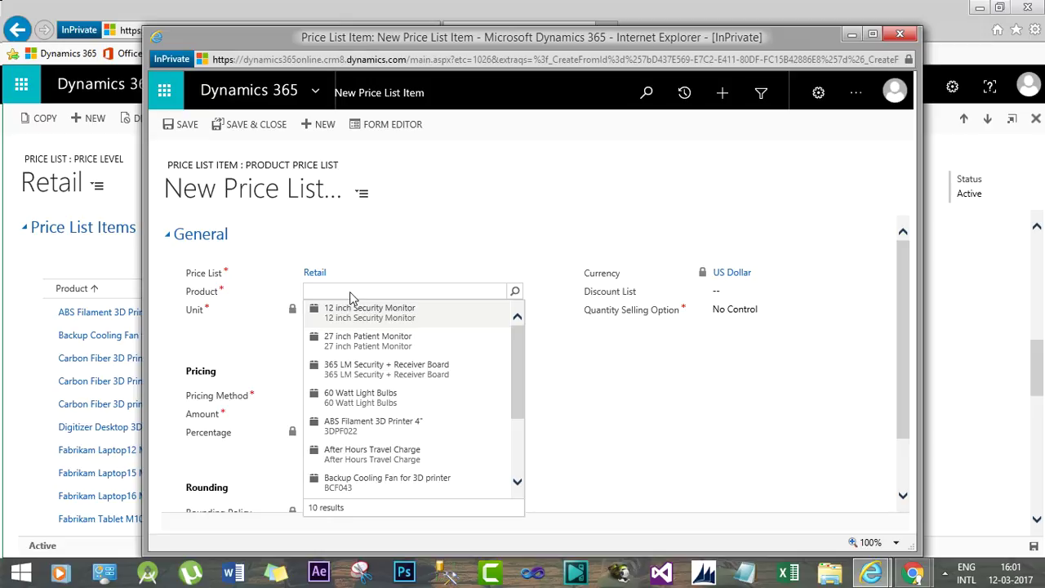
left_click(352, 292)
type("*")
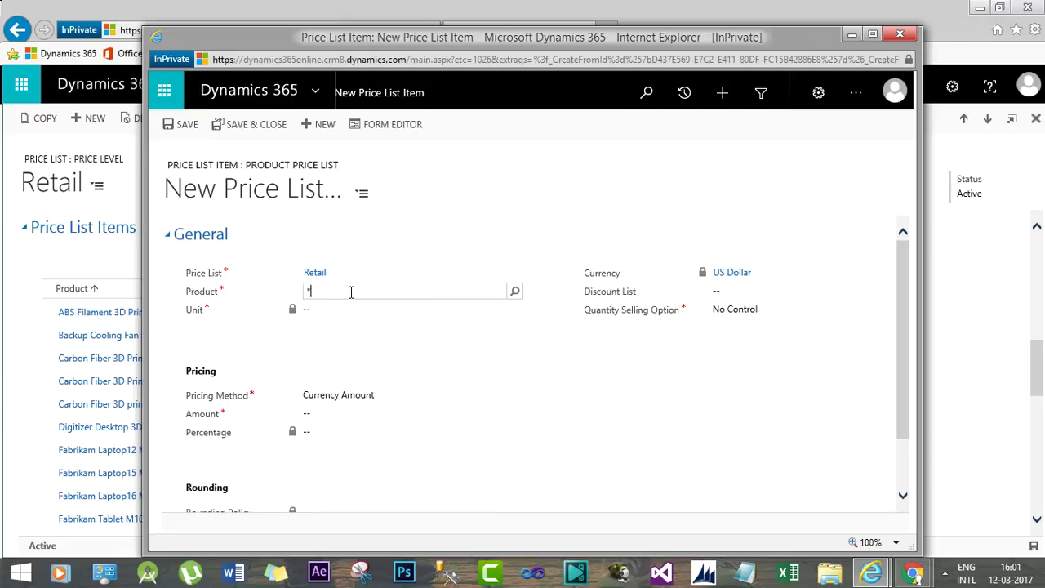
type("bottle*")
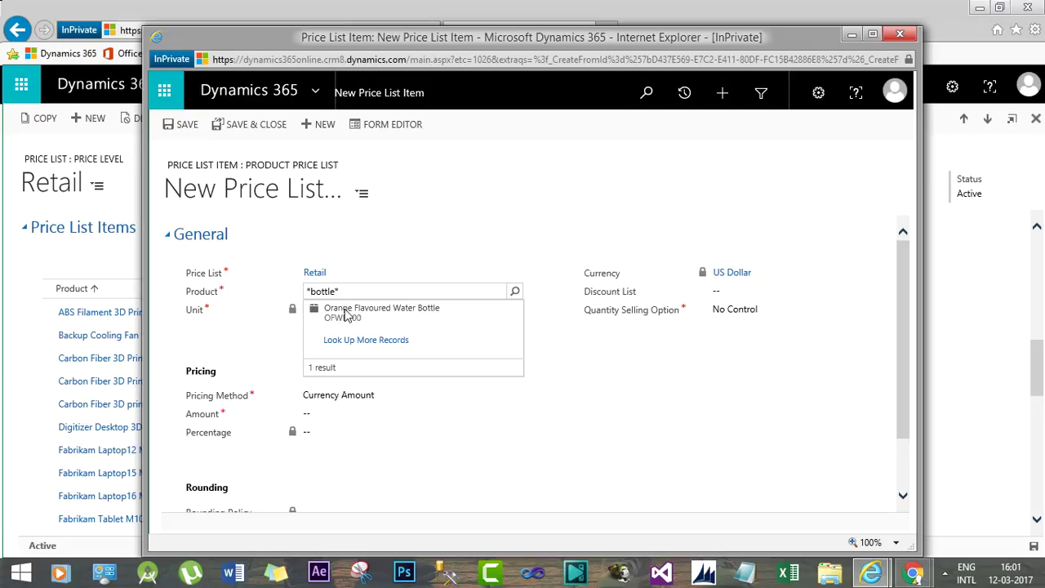
left_click(424, 317)
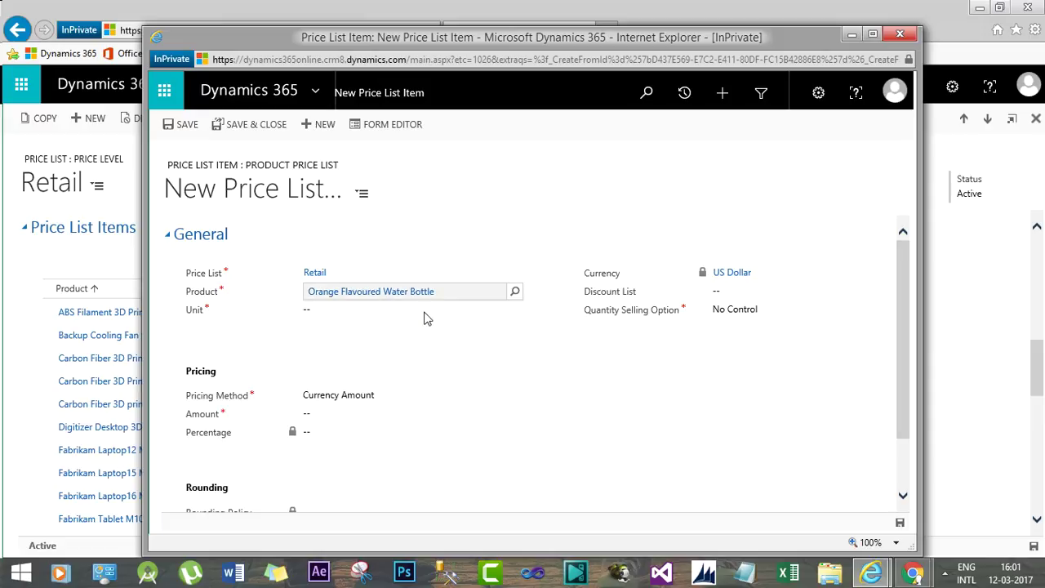
Set the Retail price list item's unit to Bottle and its amount to $0.50.
left_click(329, 318)
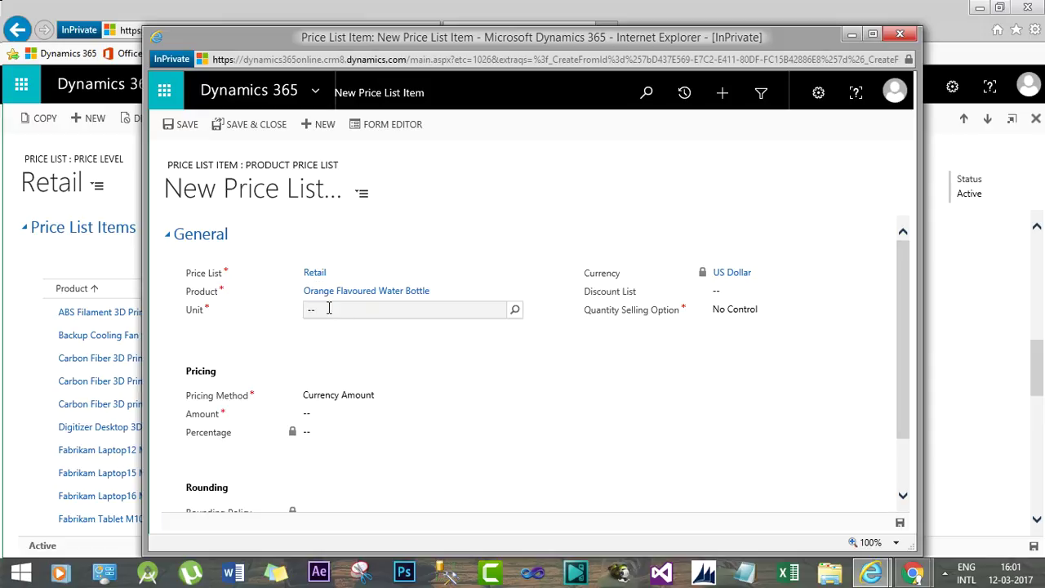
left_click(515, 309)
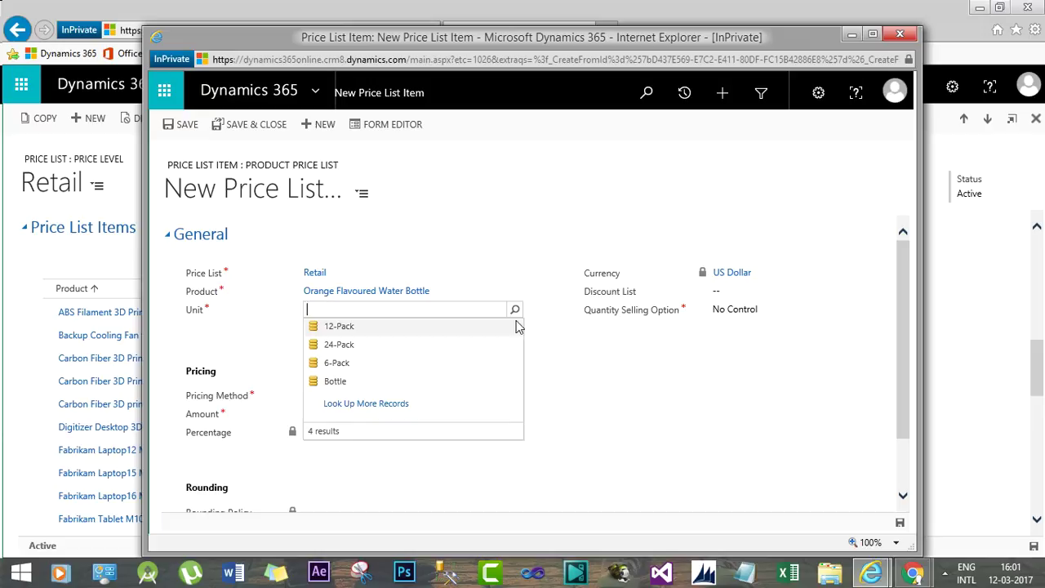
left_click(335, 382)
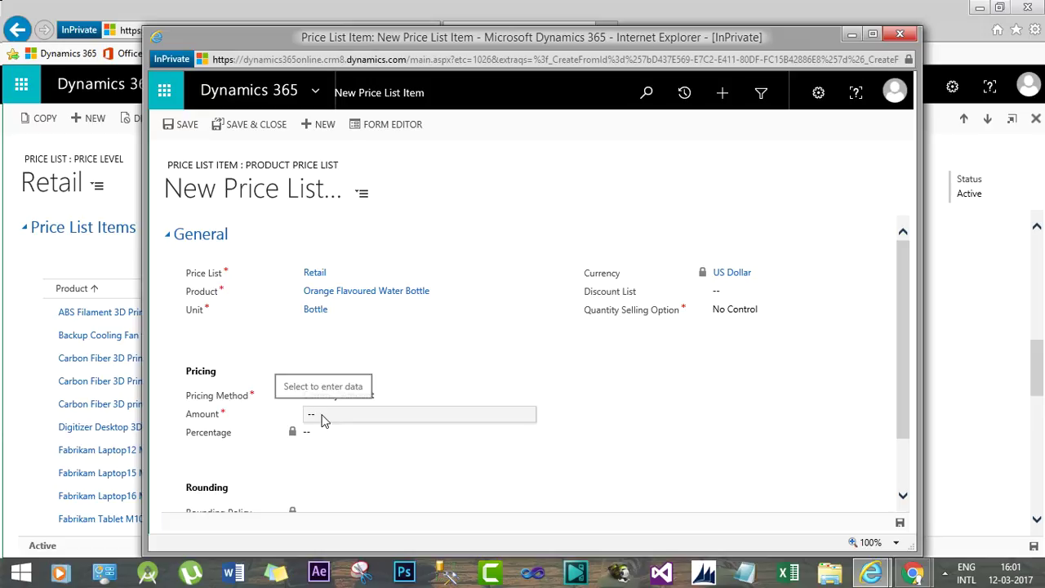
left_click(322, 416)
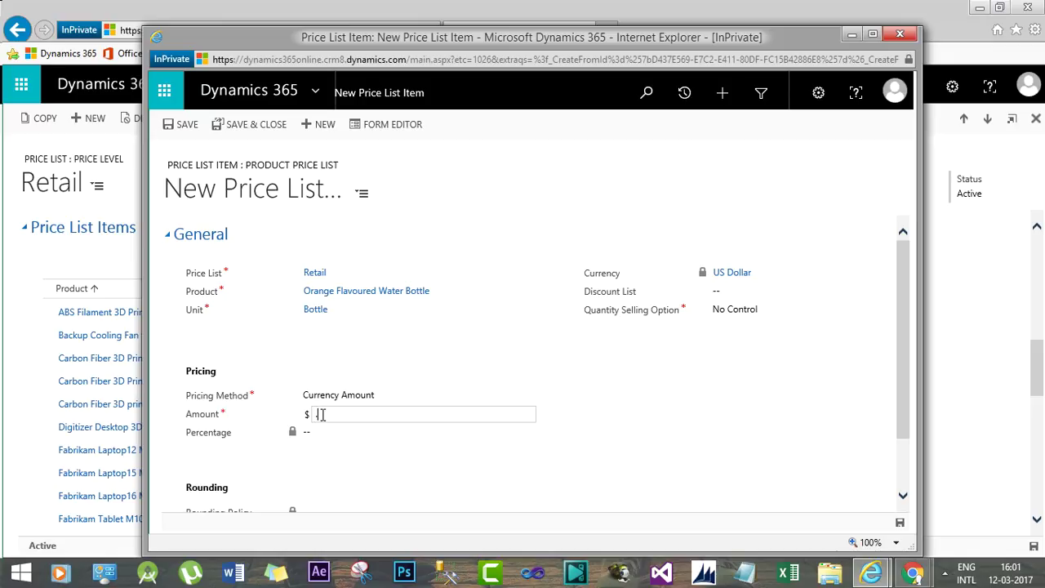
type(".5")
left_click(379, 465)
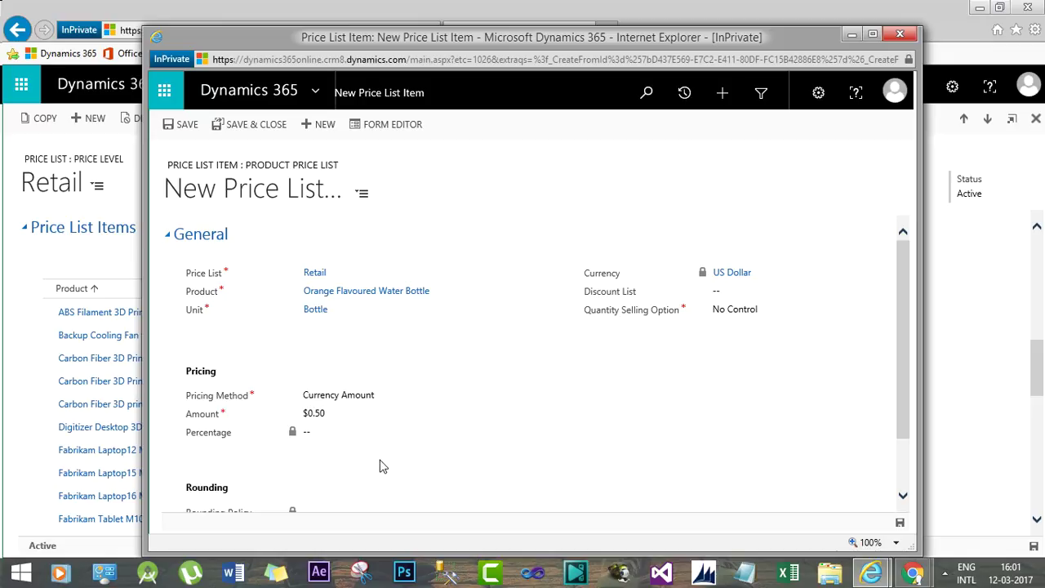
Set the Retail item's Quantity Selling Option to Whole, and save and close the price list item.
left_click(737, 312)
left_click(739, 296)
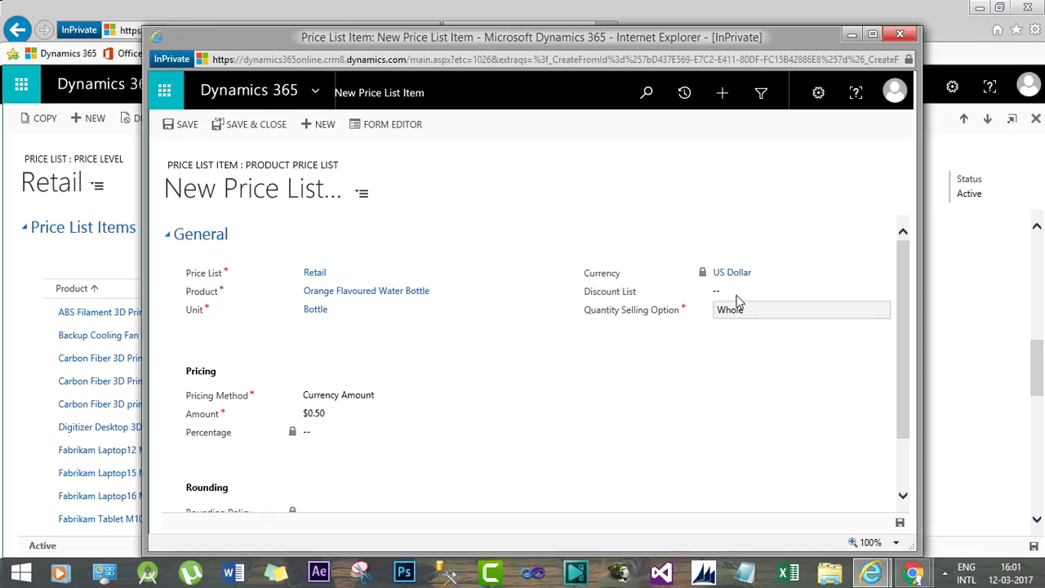
left_click(249, 129)
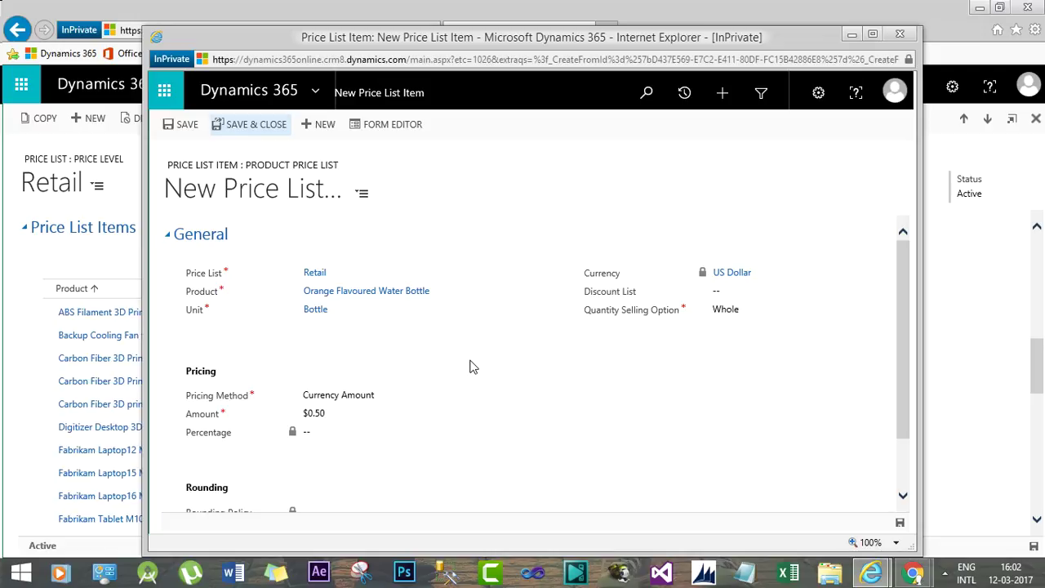
key("ctrl+s")
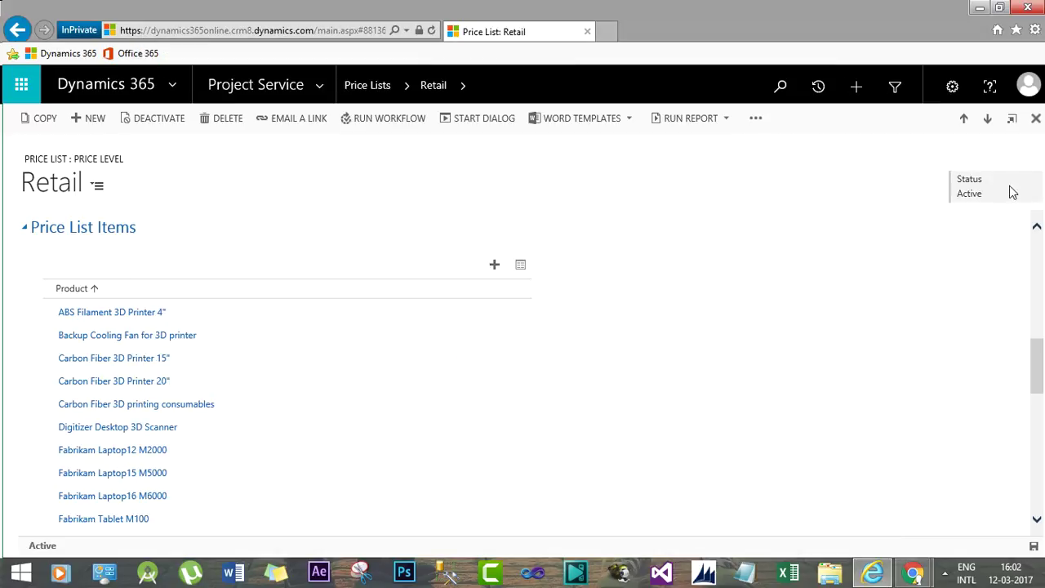
Close the Retail price list and look through the list of active price lists.
left_click(1035, 119)
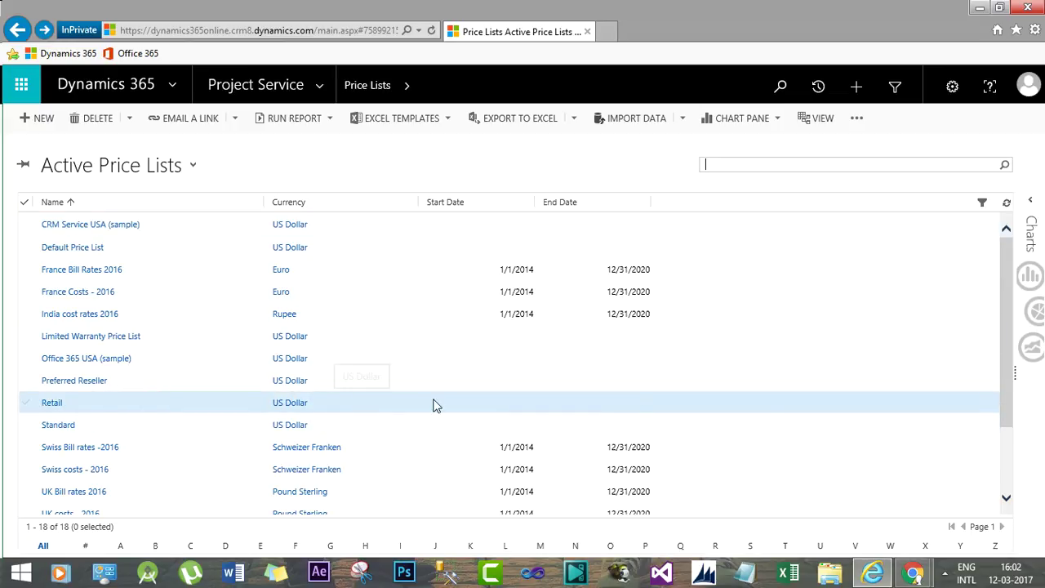
left_click_drag(1008, 281, 1012, 345)
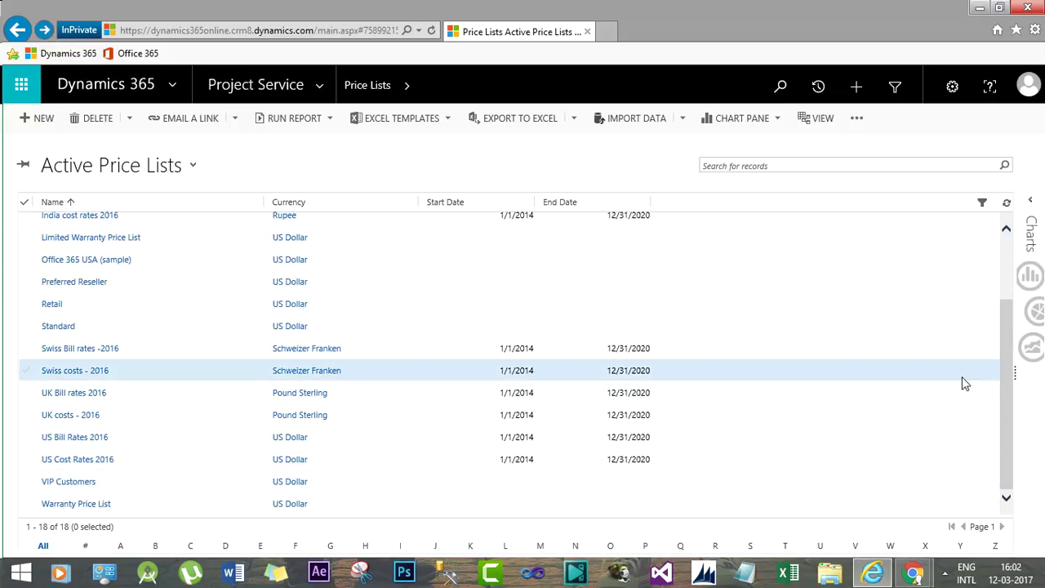
left_click_drag(1007, 355, 1016, 275)
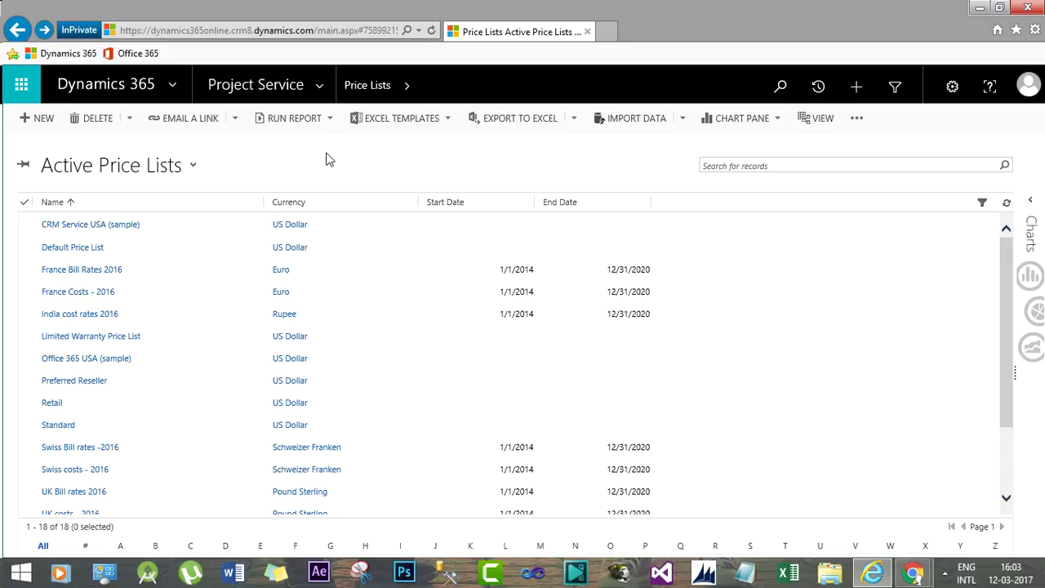
Go to Opportunities in the Sales area and start a new opportunity.
left_click(320, 92)
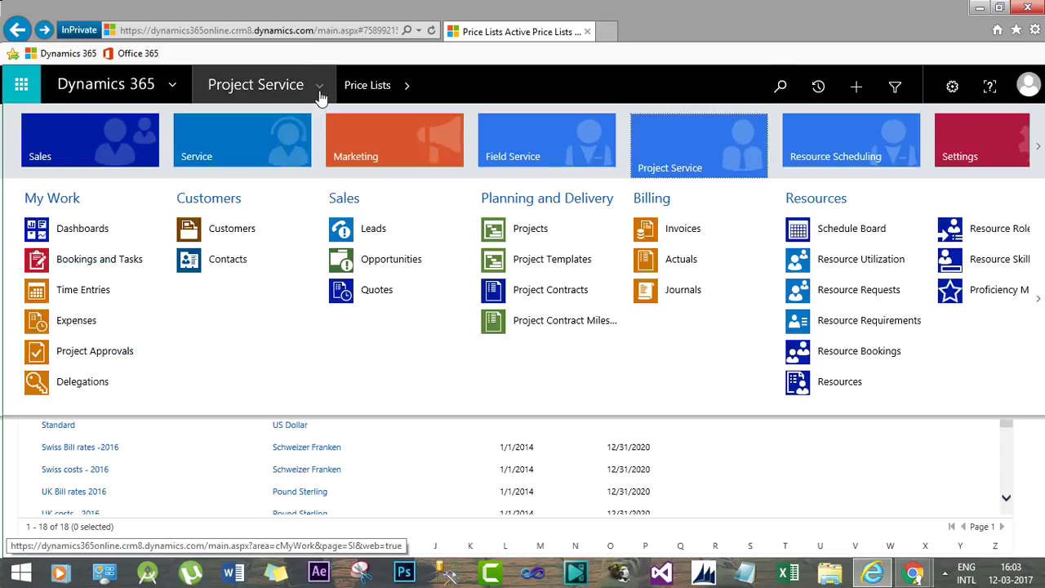
left_click(76, 142)
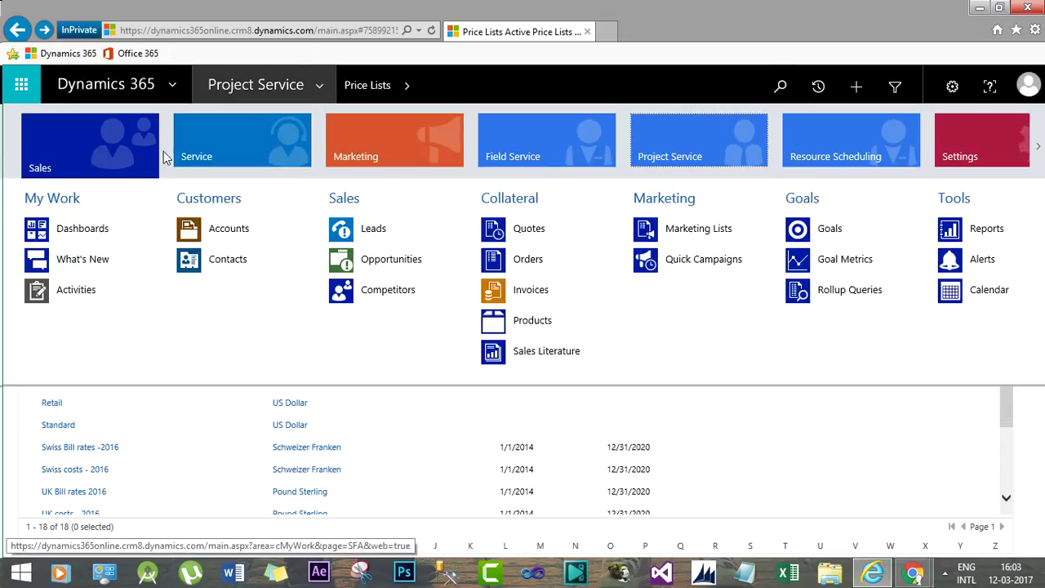
left_click(384, 265)
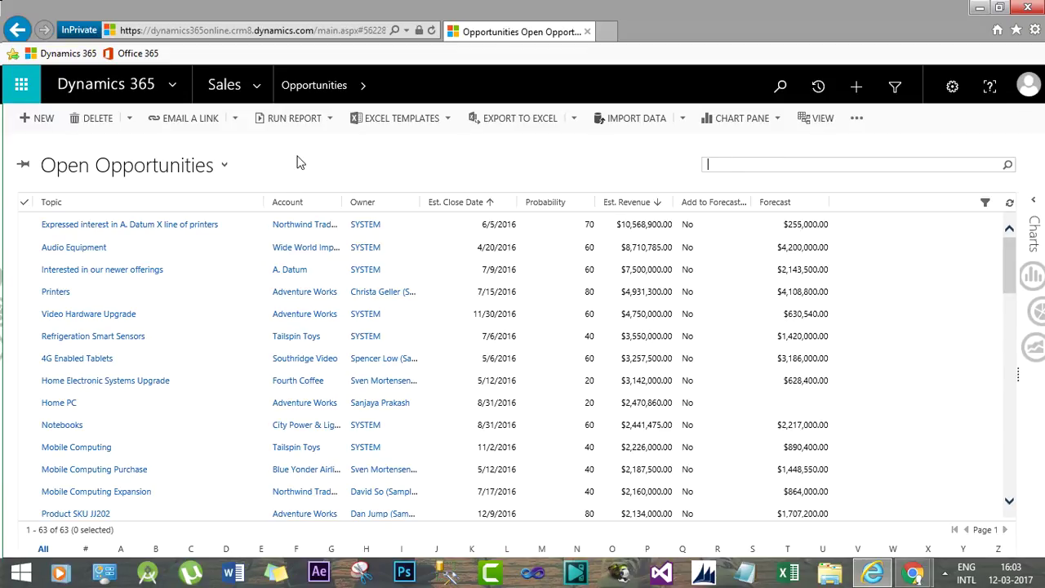
left_click(29, 117)
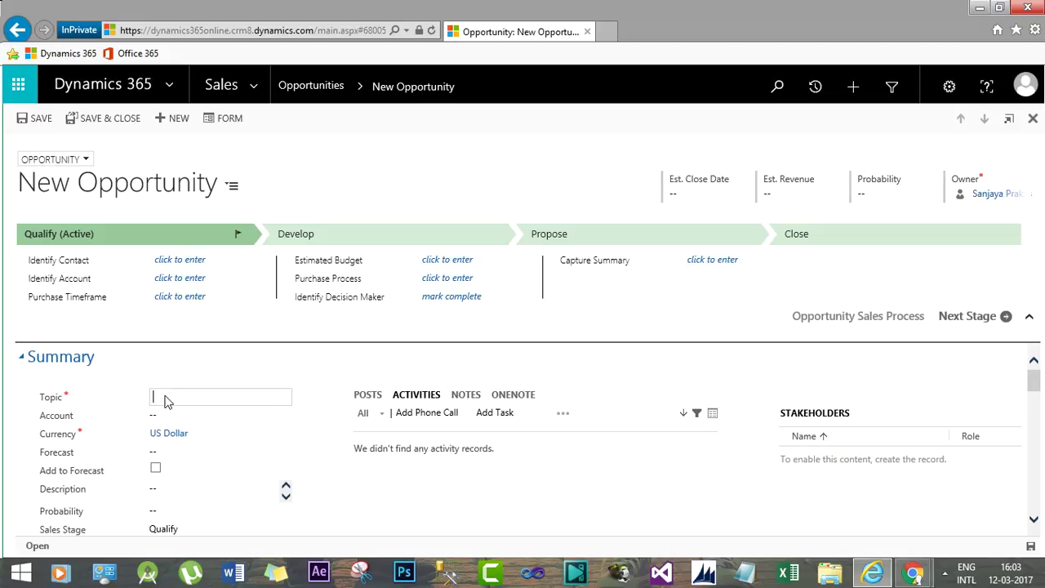
Set the new opportunity's topic to "12 Water bottle required" and save the record.
left_click(174, 396)
type("S")
key("BackSpace")
type("2")
key("BackSpace")
type("12 Water bottke")
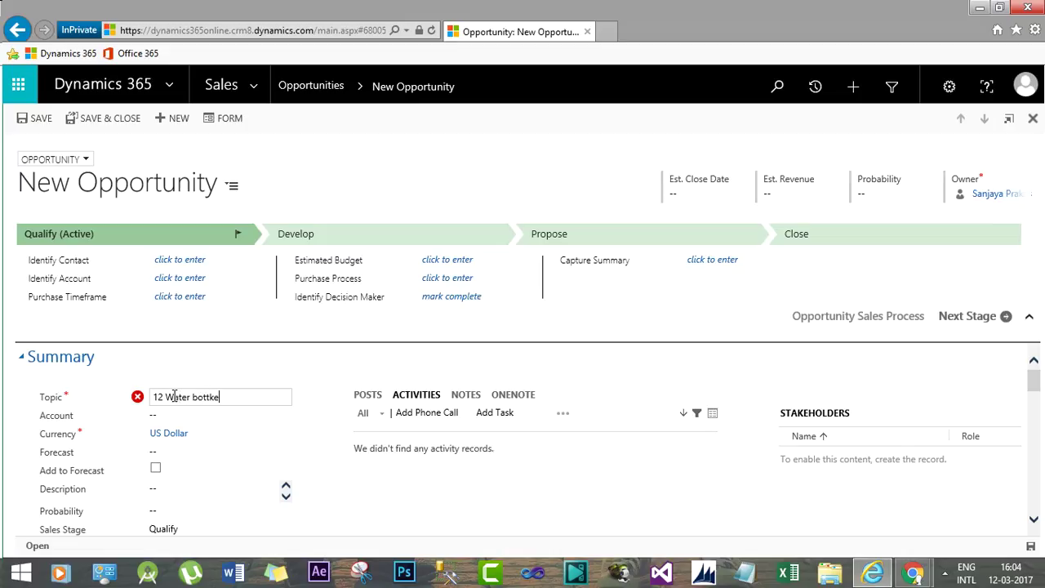
key("BackSpace")
type("le required")
mouse_move(1035, 382)
left_mouse_down()
mouse_move(1040, 423)
mouse_move(1037, 384)
left_mouse_up()
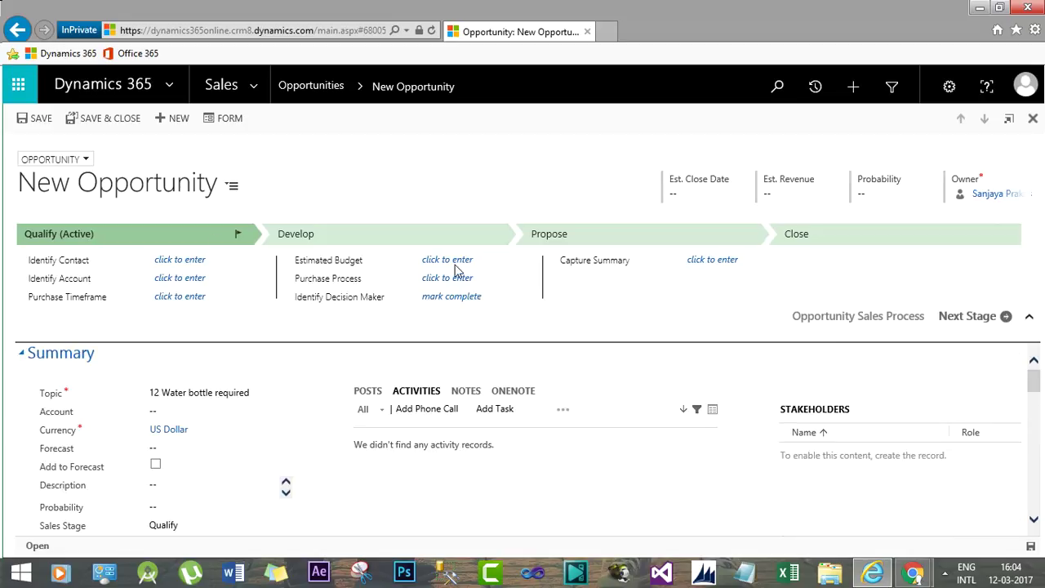
left_click(35, 120)
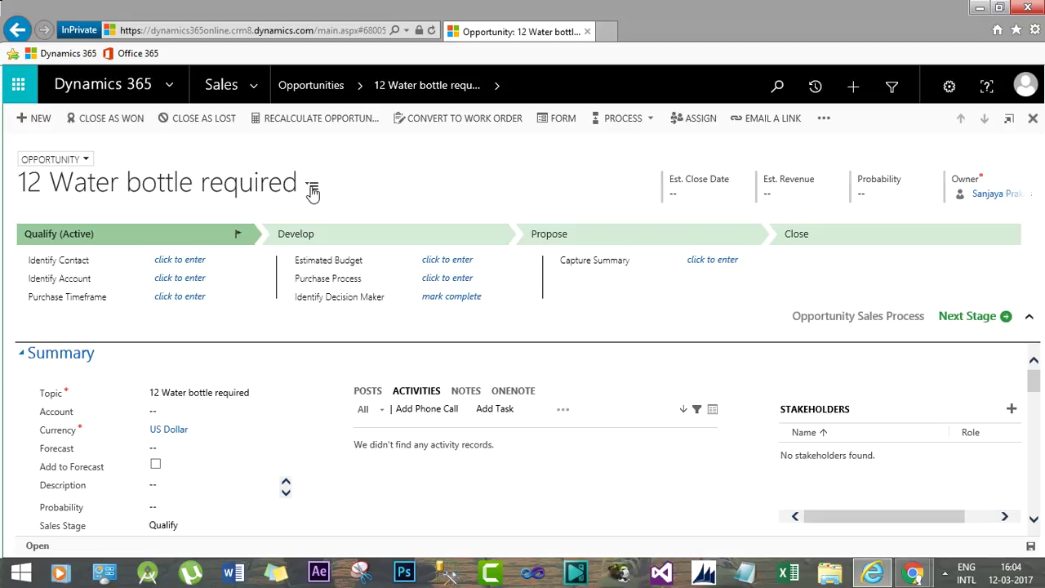
Try to add a product to the opportunity's Product Line Items without a price list selected.
left_click(313, 190)
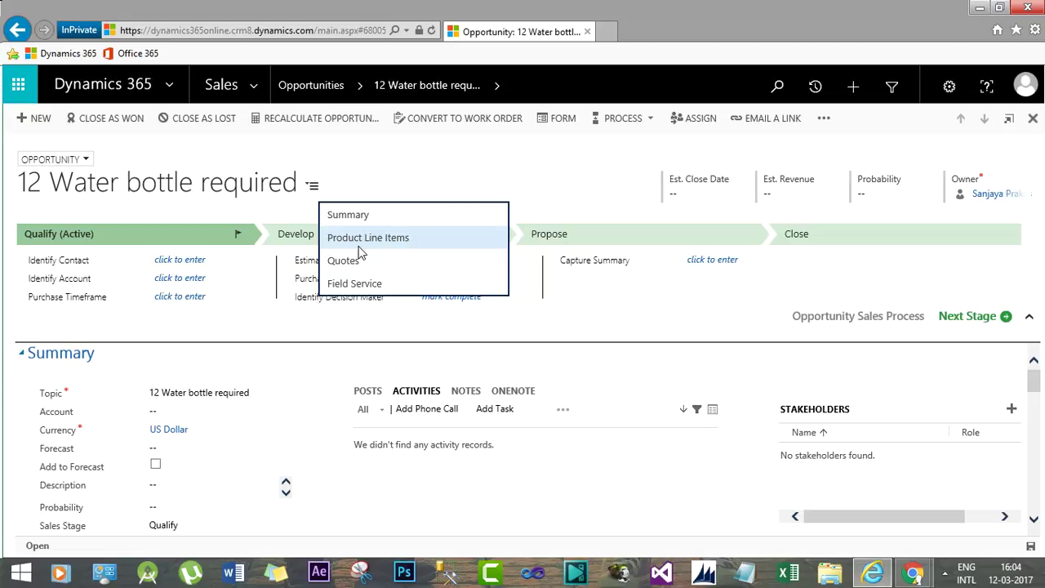
left_click(359, 240)
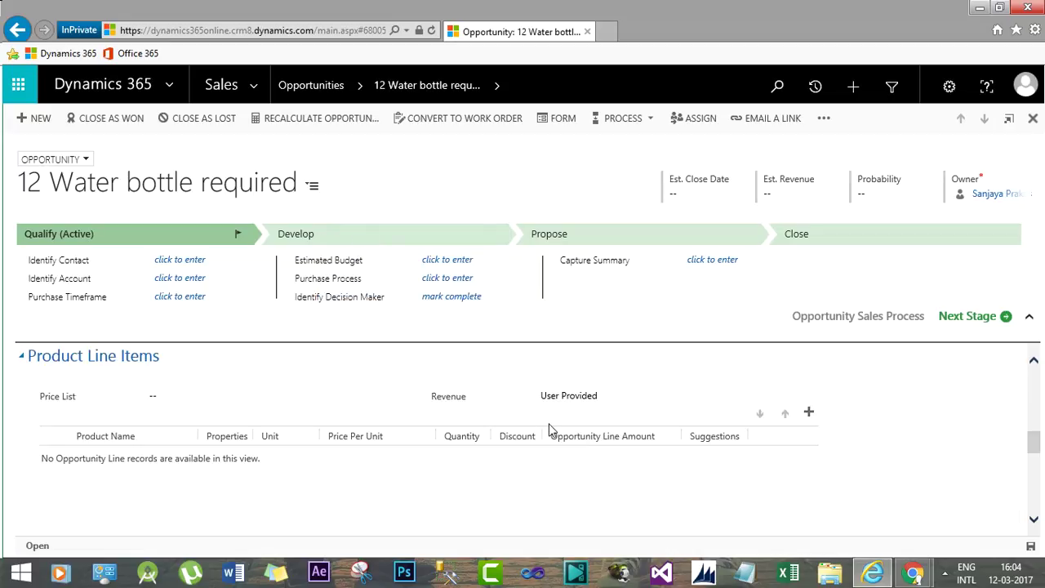
left_click(808, 414)
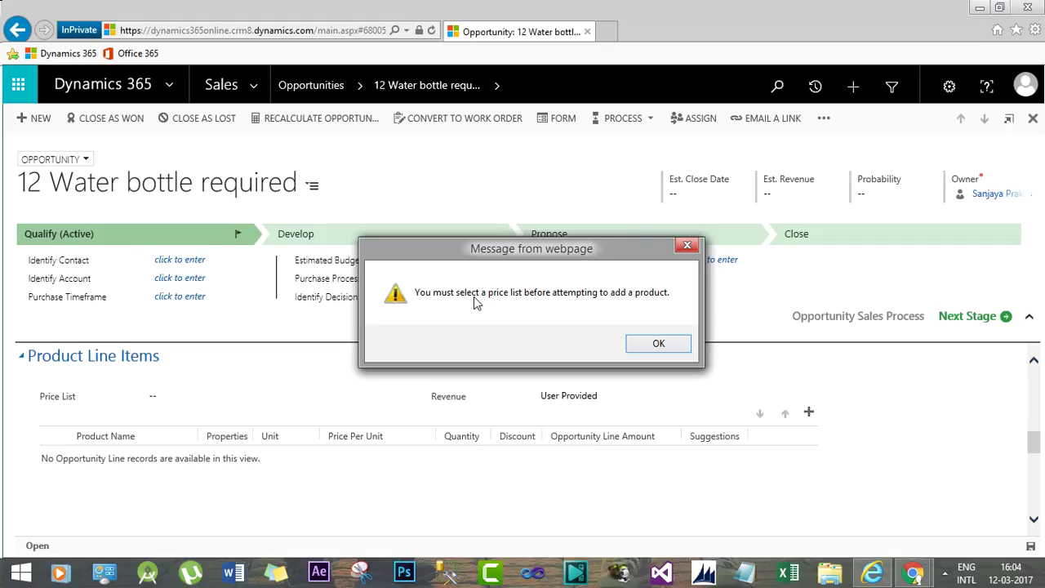
left_click(658, 341)
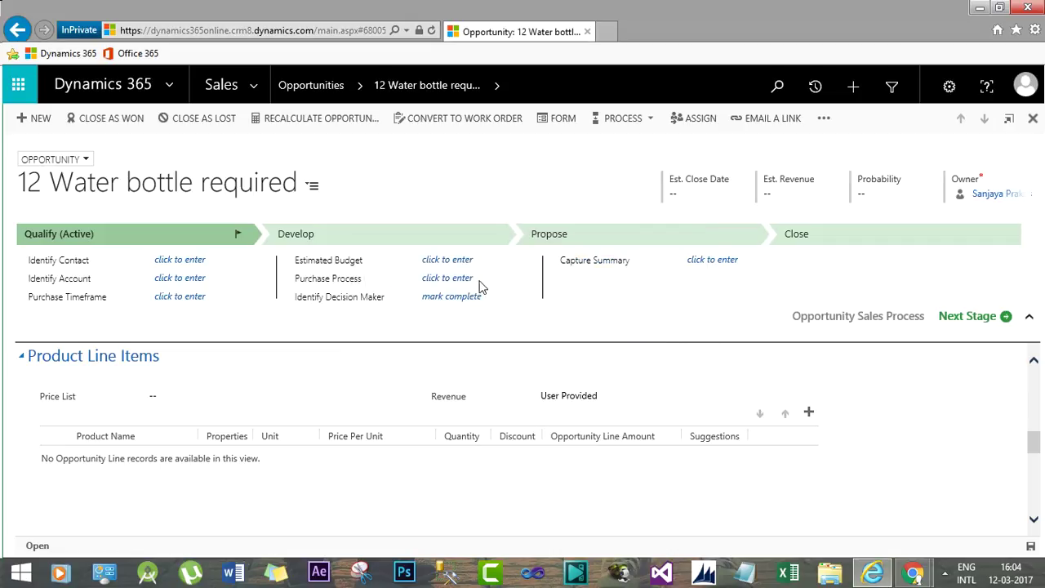
Select VIP Customers as the opportunity's price list in the Product Line Items section.
left_click(313, 186)
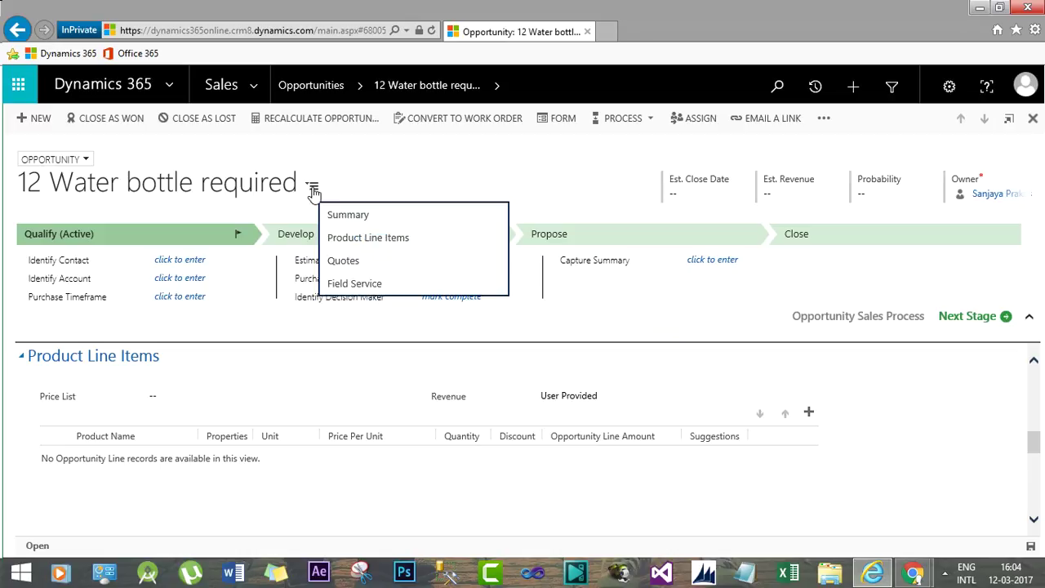
left_click(362, 216)
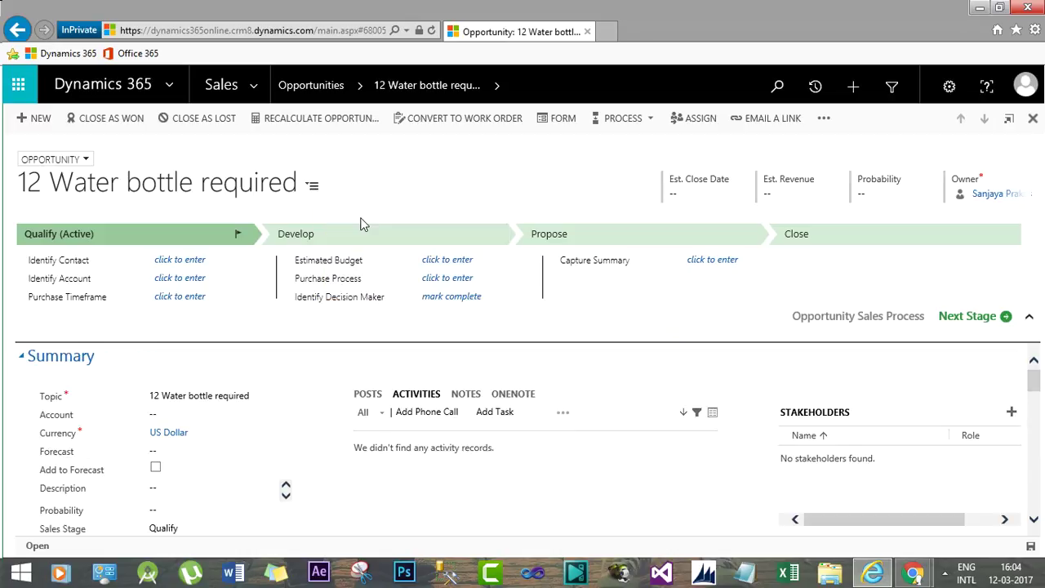
scroll(1034, 385, "down", 1)
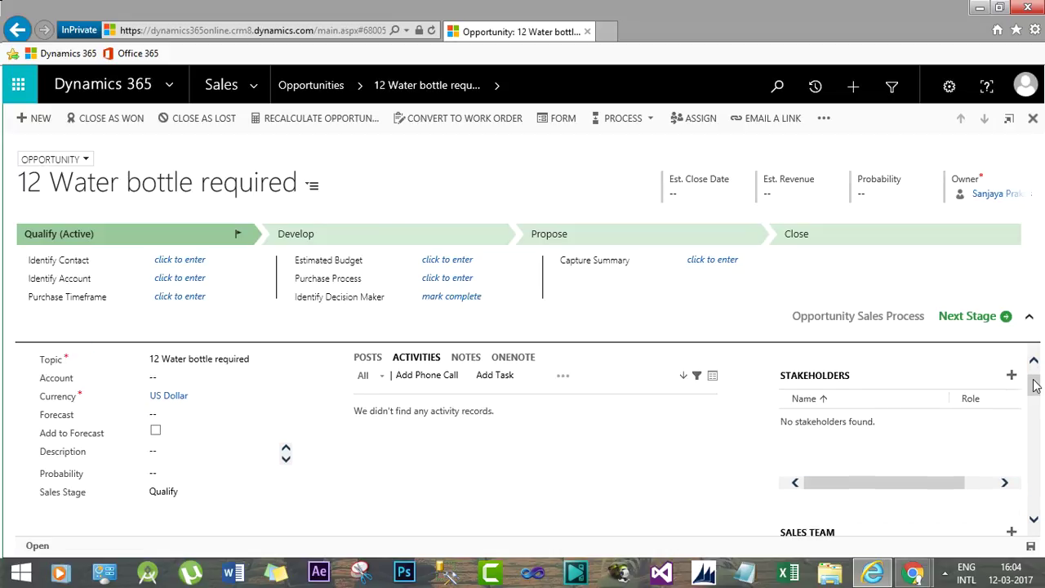
scroll(1034, 385, "down", 1)
left_click_drag(1035, 385, 1036, 442)
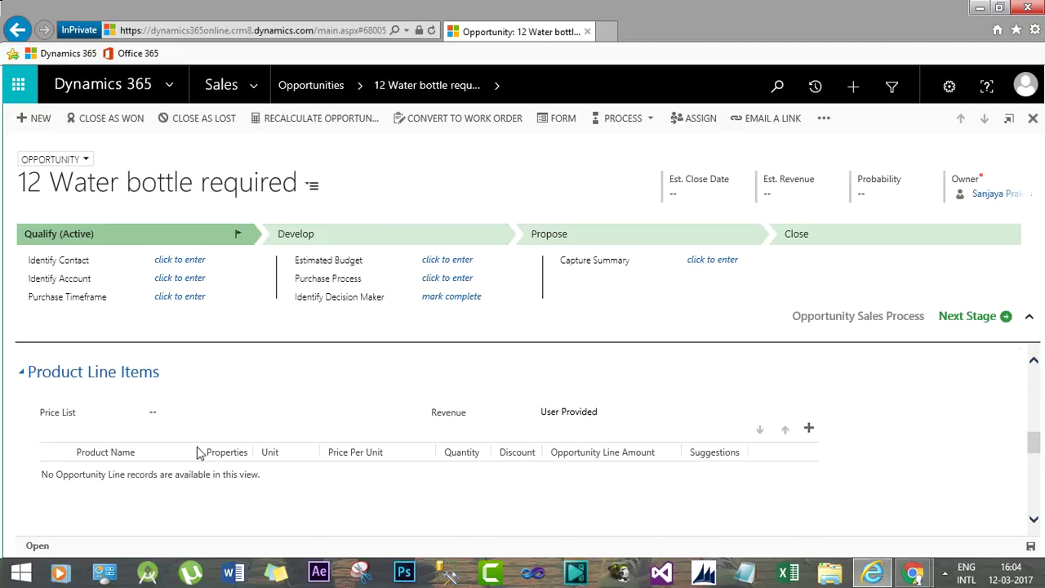
left_click(163, 413)
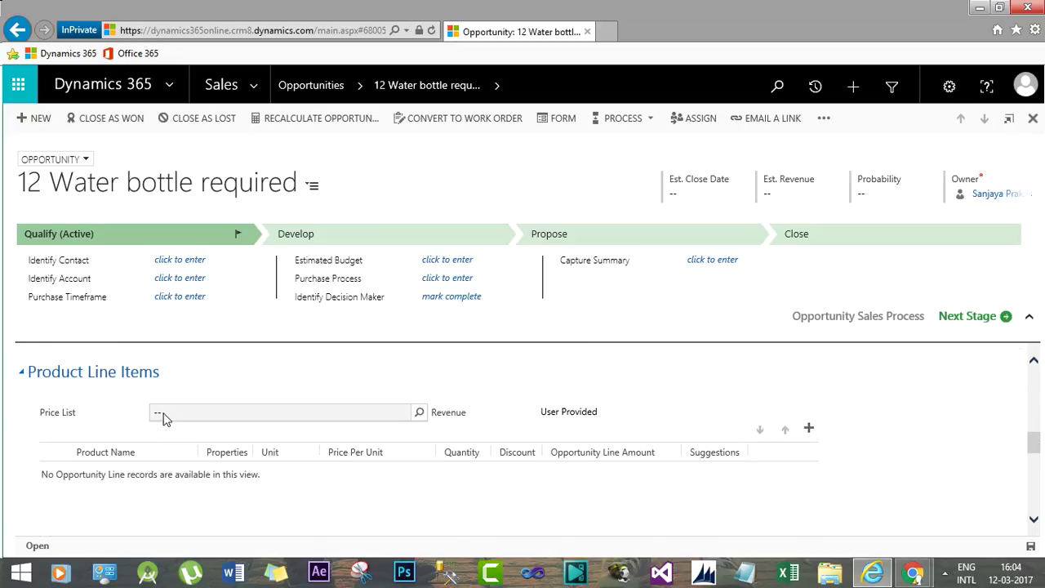
left_click(417, 414)
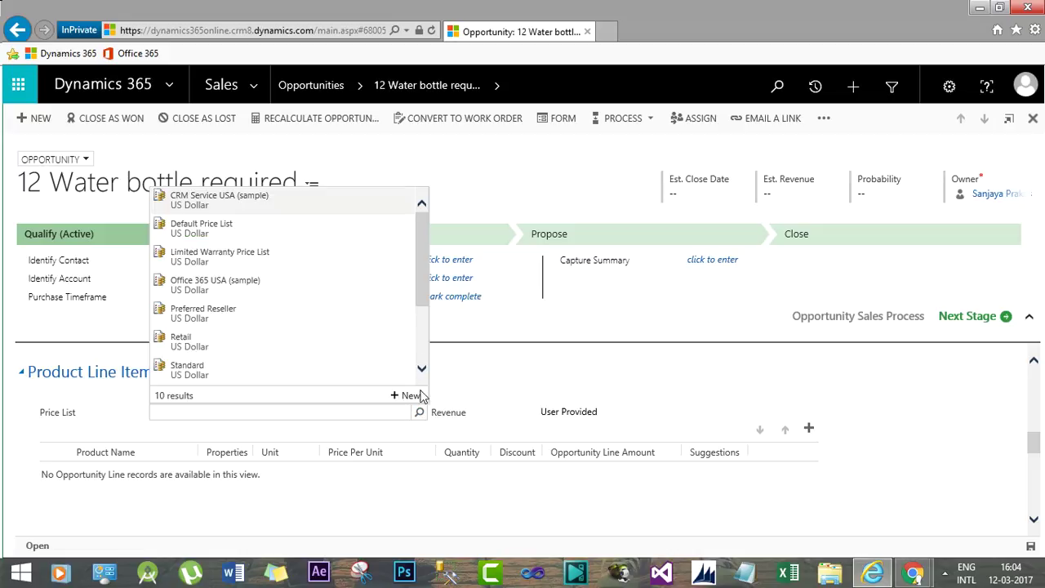
left_click_drag(423, 292, 426, 347)
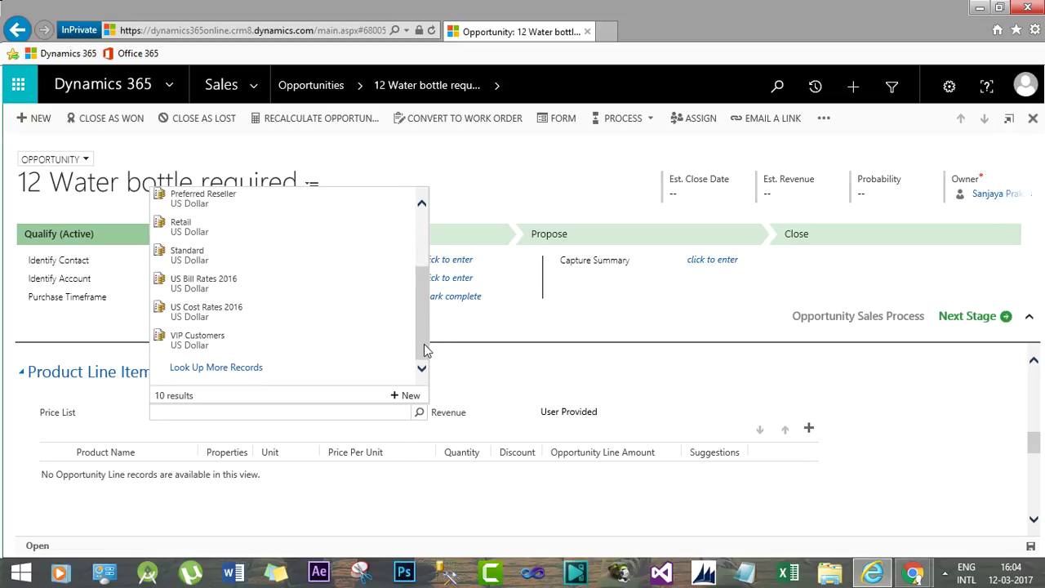
left_click(194, 341)
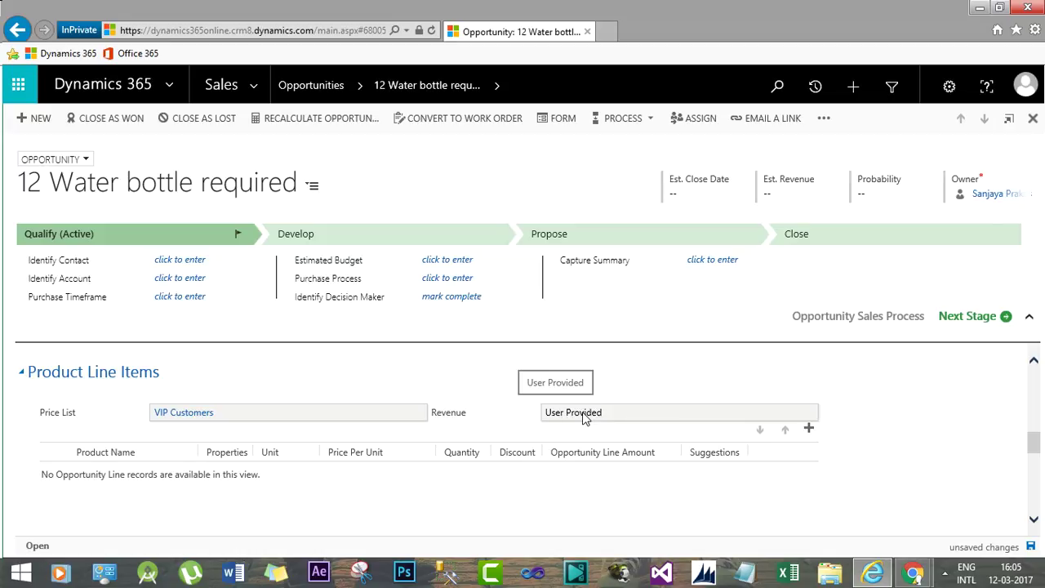
Switch the opportunity's Revenue setting to System Calculated and save the record.
left_click(585, 418)
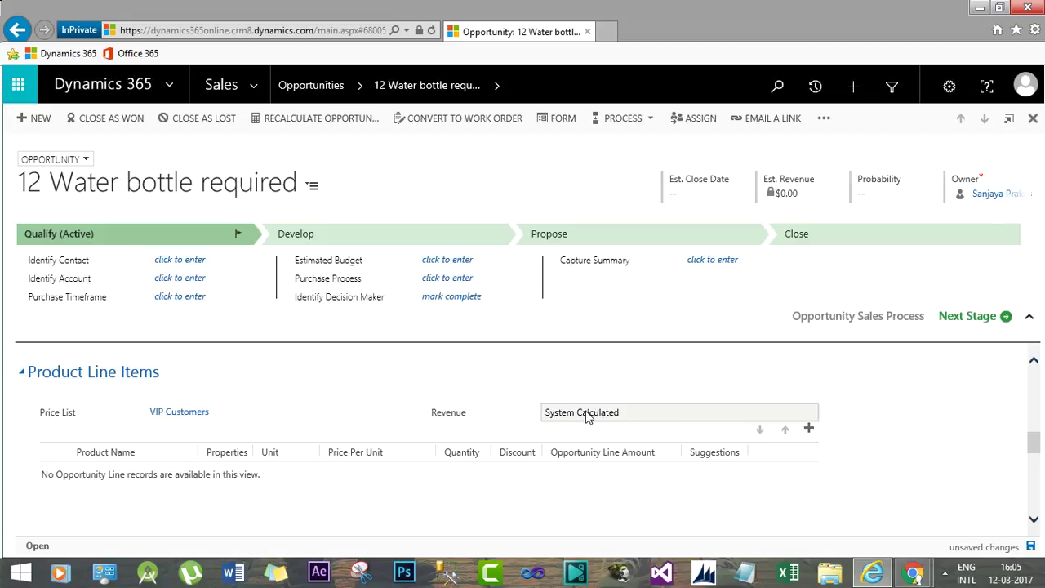
left_click(591, 416)
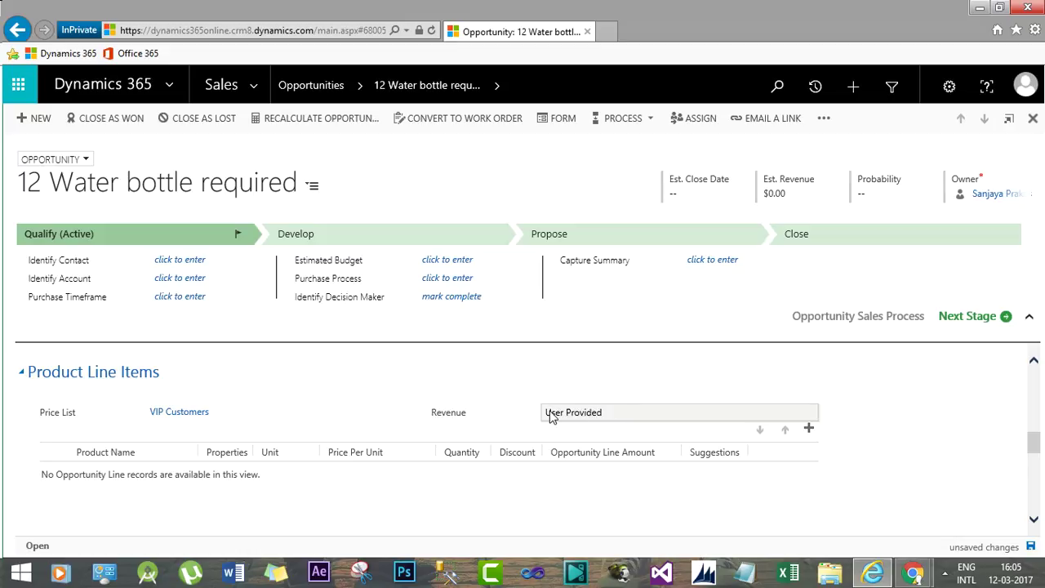
left_click(551, 417)
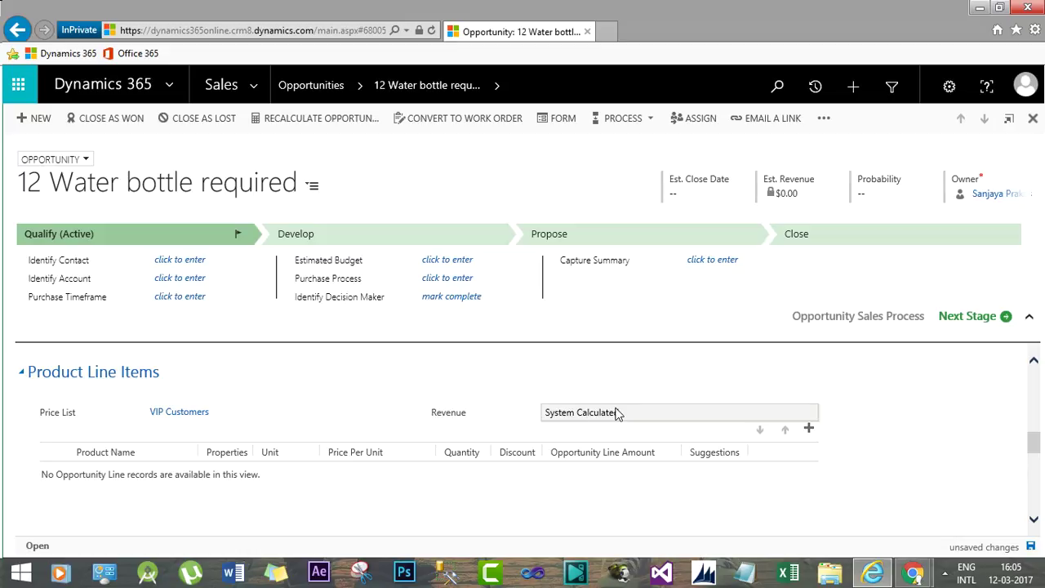
left_click(616, 414)
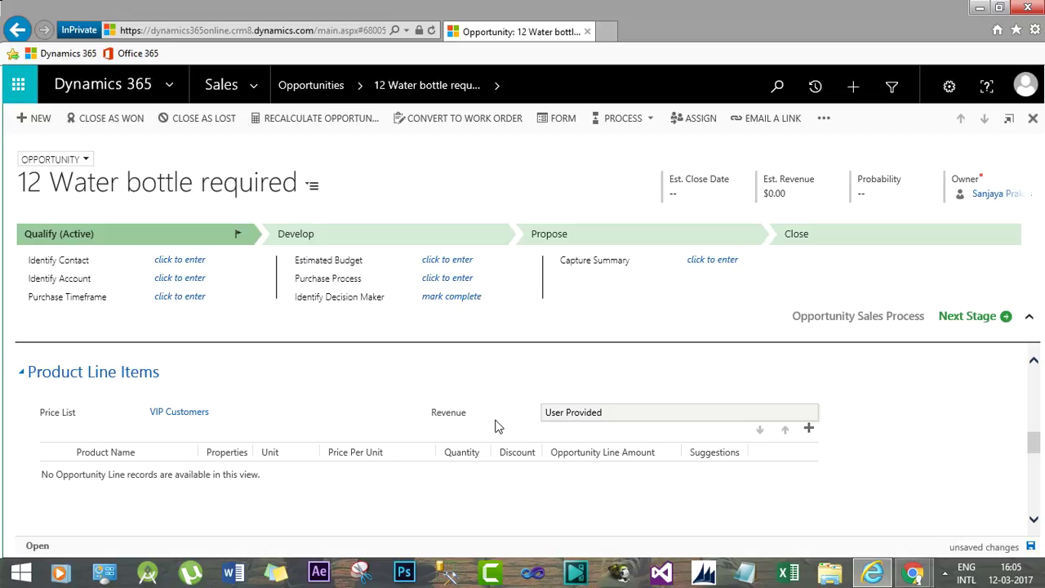
left_click(808, 429)
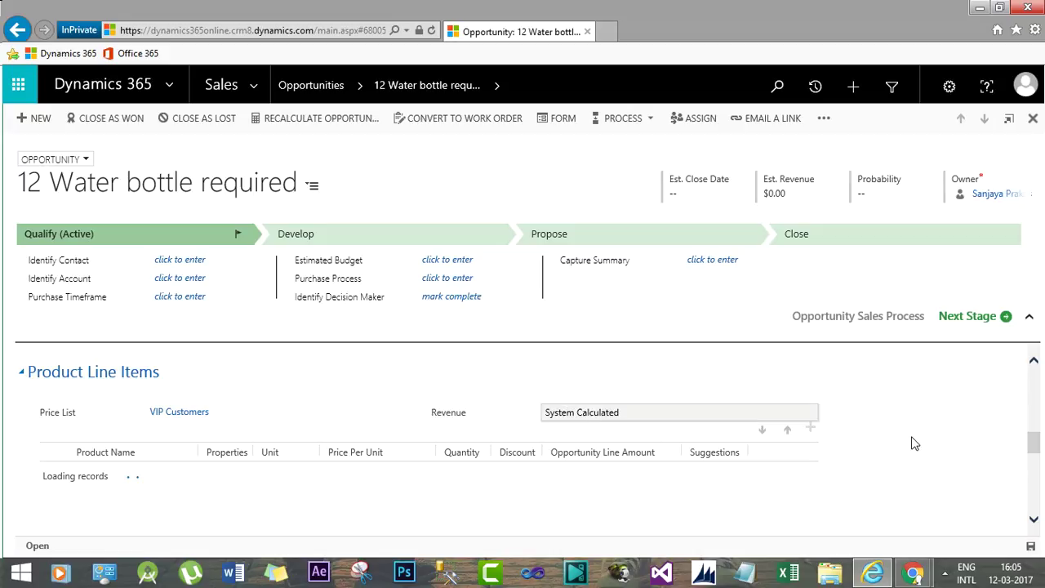
Add an existing product to the Product Line Items by searching for "bottle" and choosing Orange Flavoured Water Bottle.
left_click(809, 429)
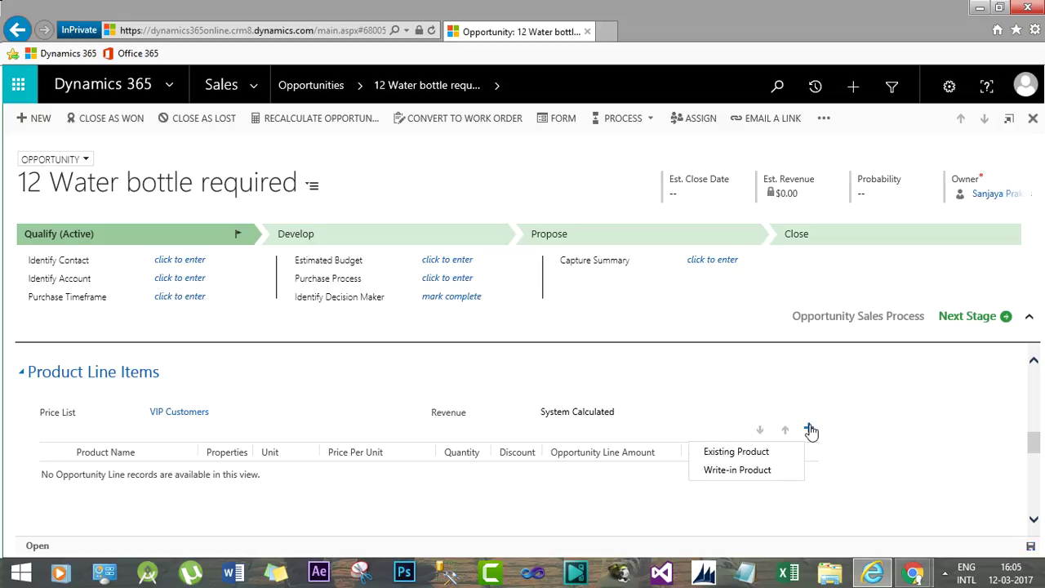
left_click(736, 452)
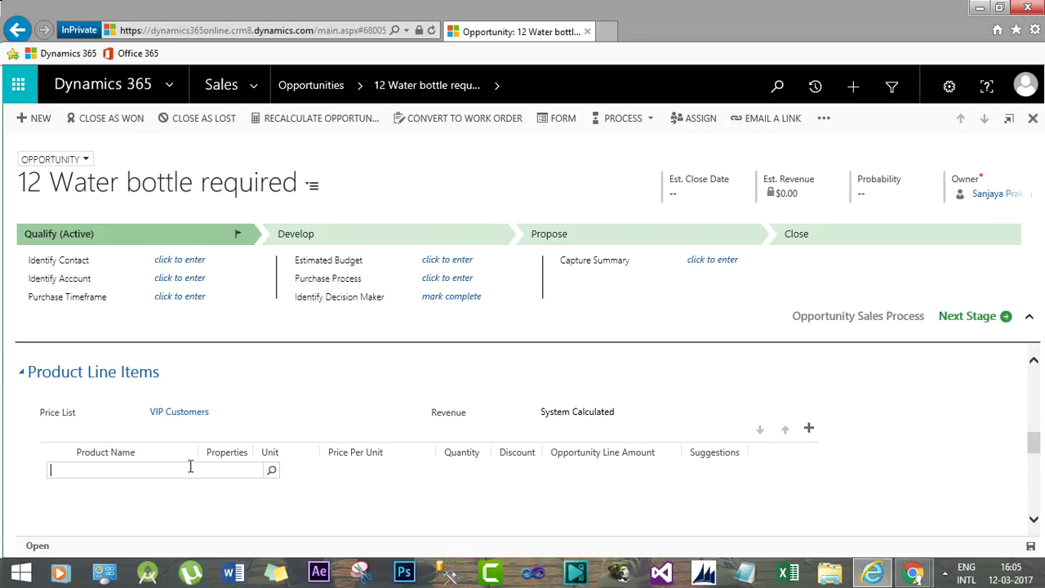
type("t")
type("bottle")
key("Return")
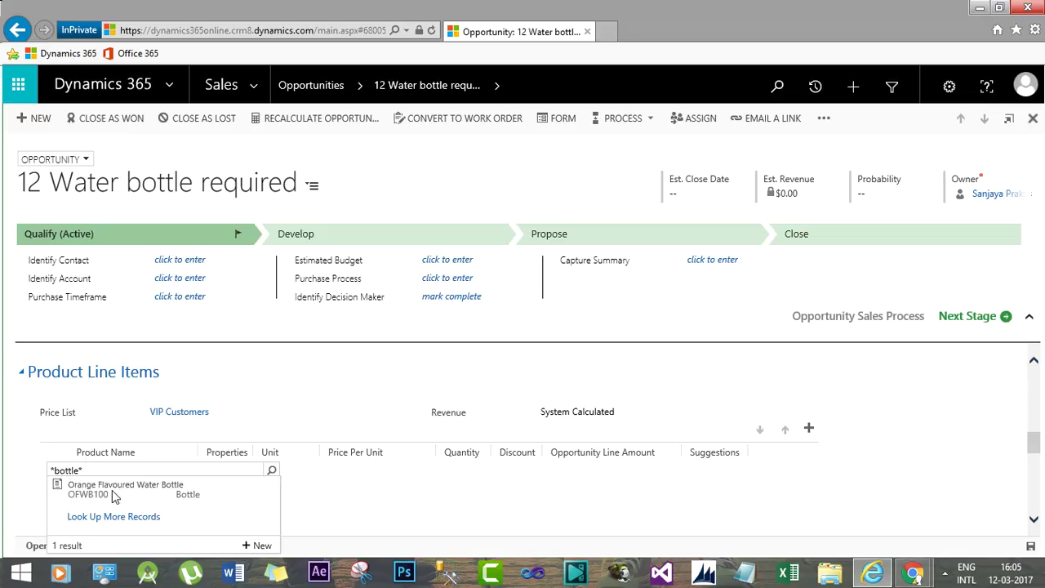
left_click(112, 490)
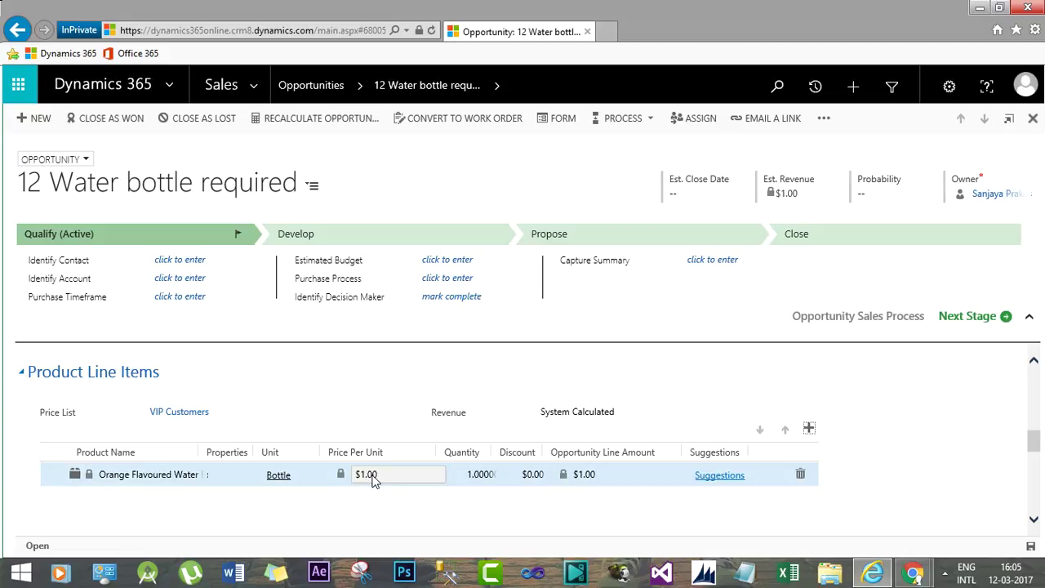
Set the quantity of the Orange Flavoured Water Bottle line item to 12 and save the opportunity.
left_click(483, 480)
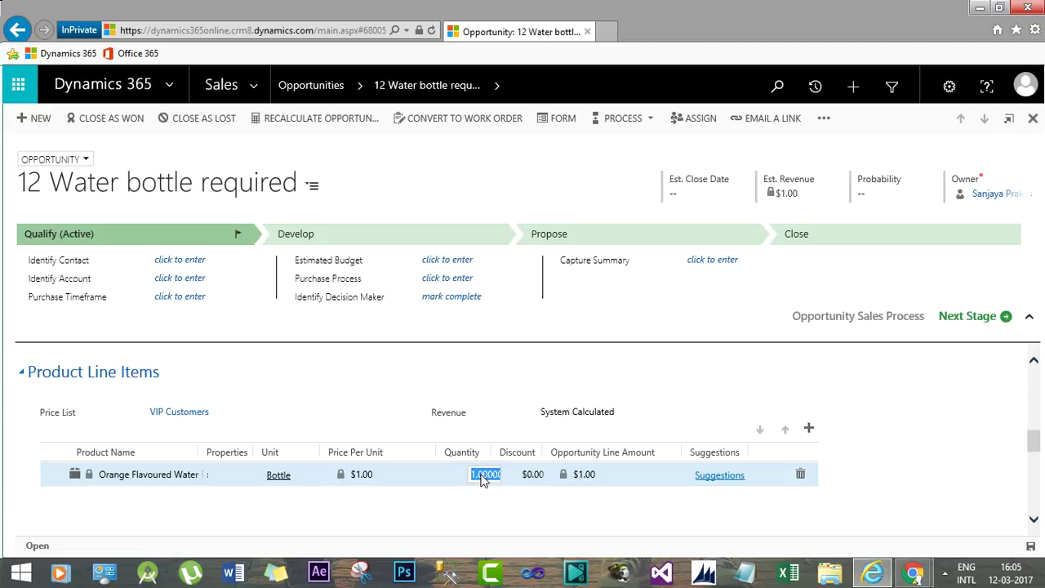
type("5")
left_click(520, 495)
type("12")
key("Tab")
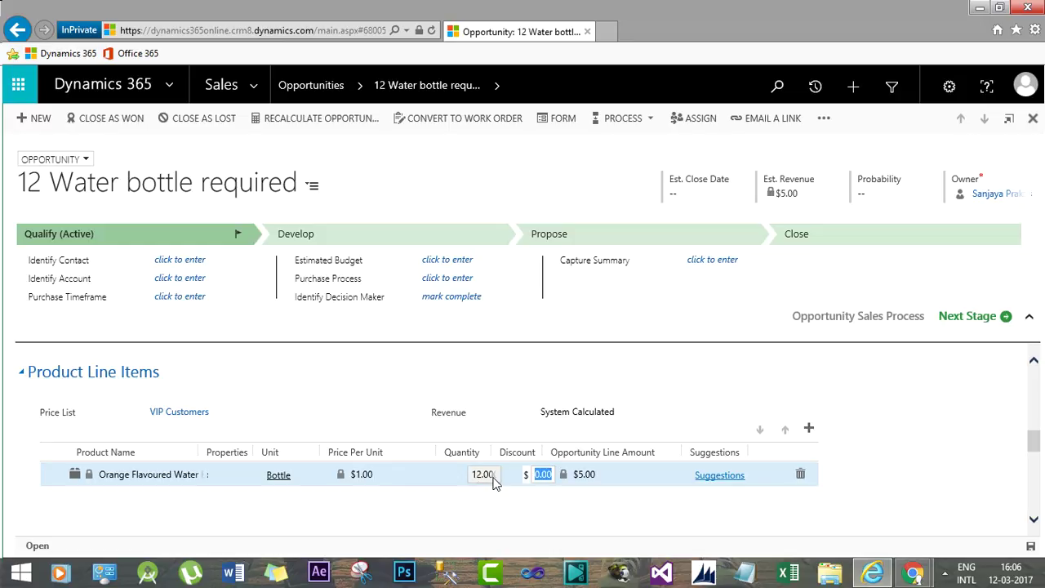
left_click(621, 519)
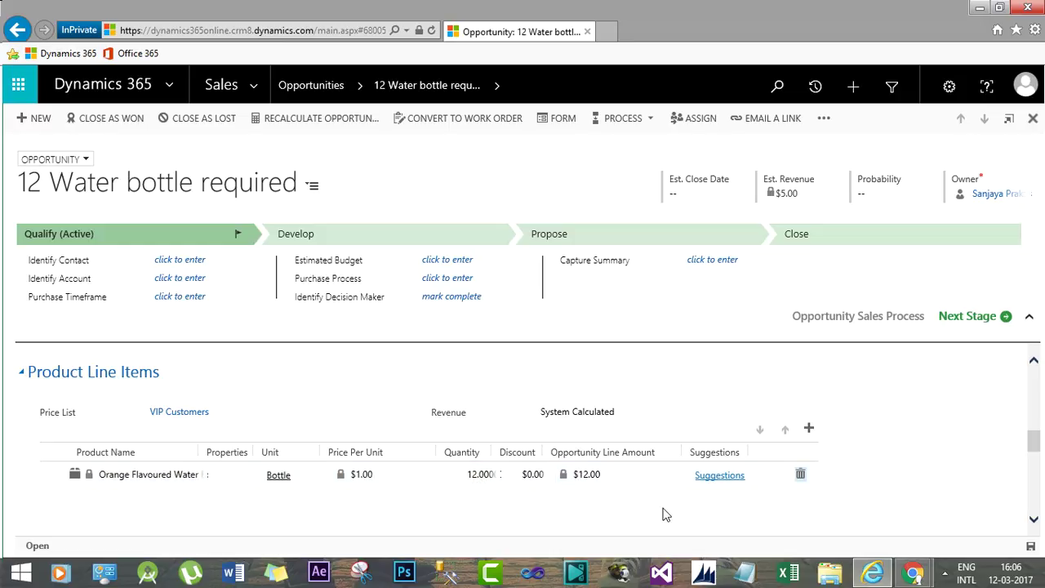
left_click(1030, 547)
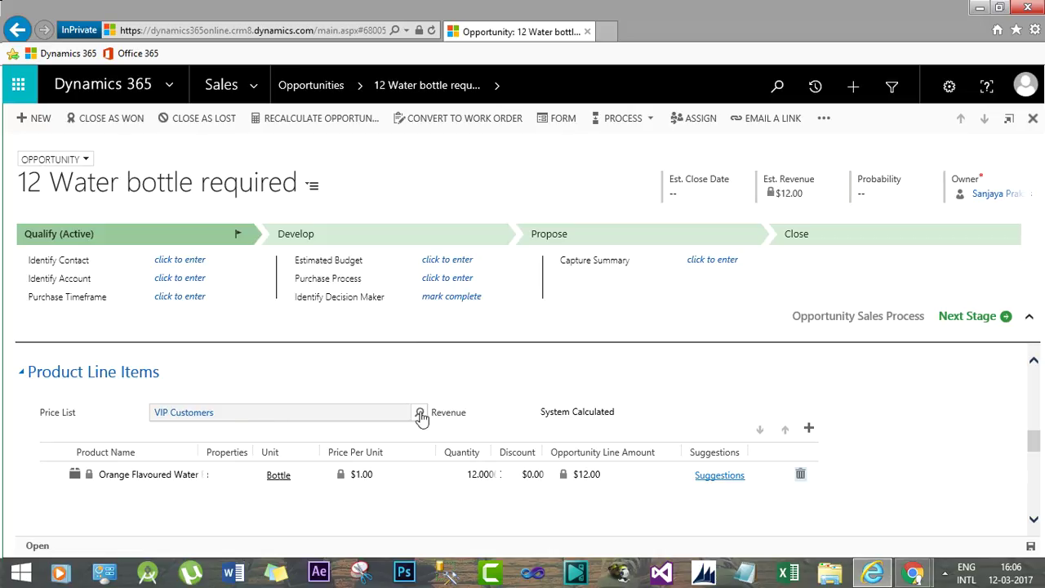
Change the opportunity's price list to Retail and recalculate the opportunity.
left_click(418, 413)
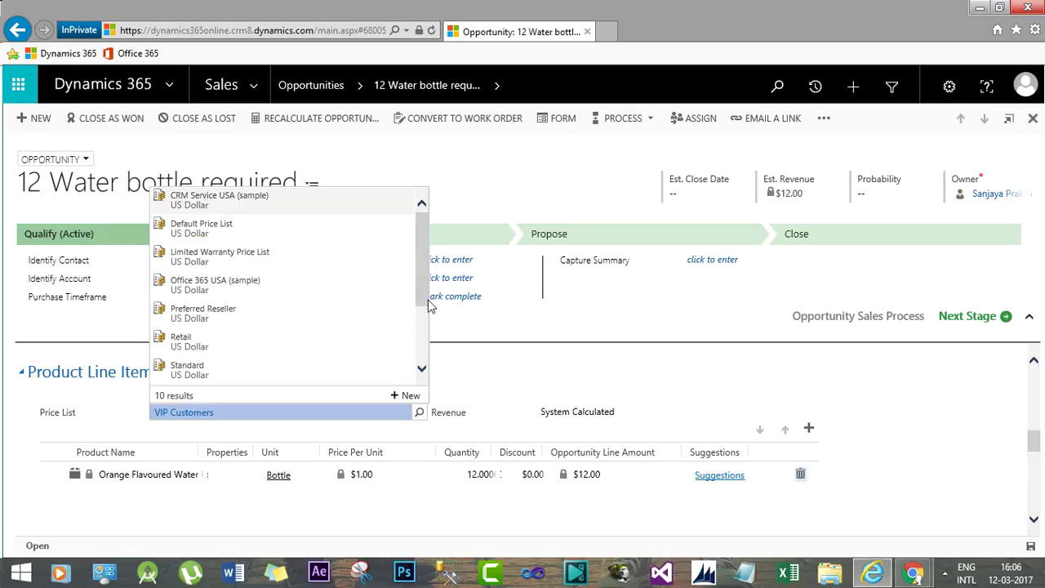
scroll(422, 292, "down", 1)
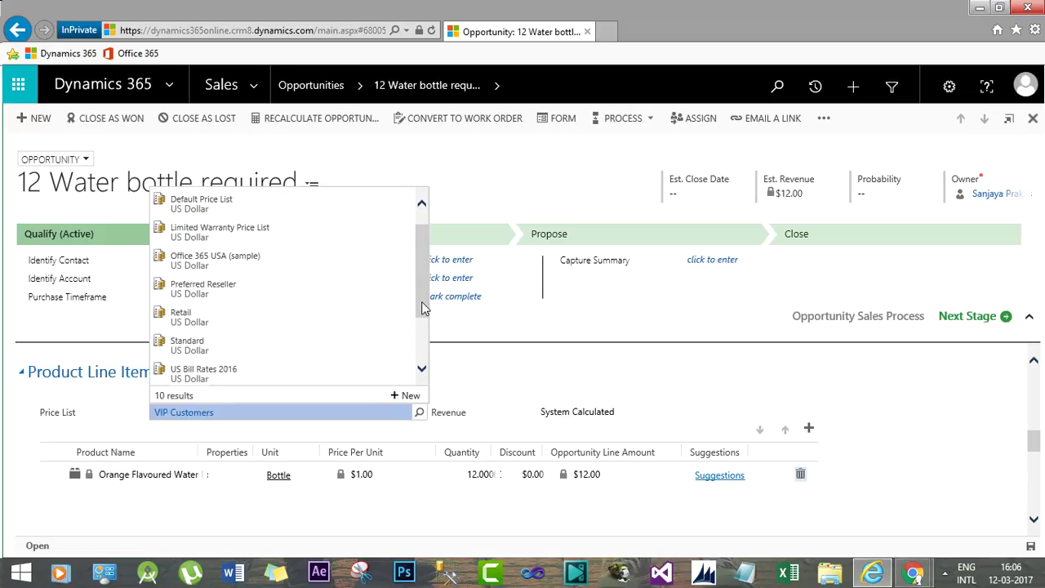
left_click(187, 303)
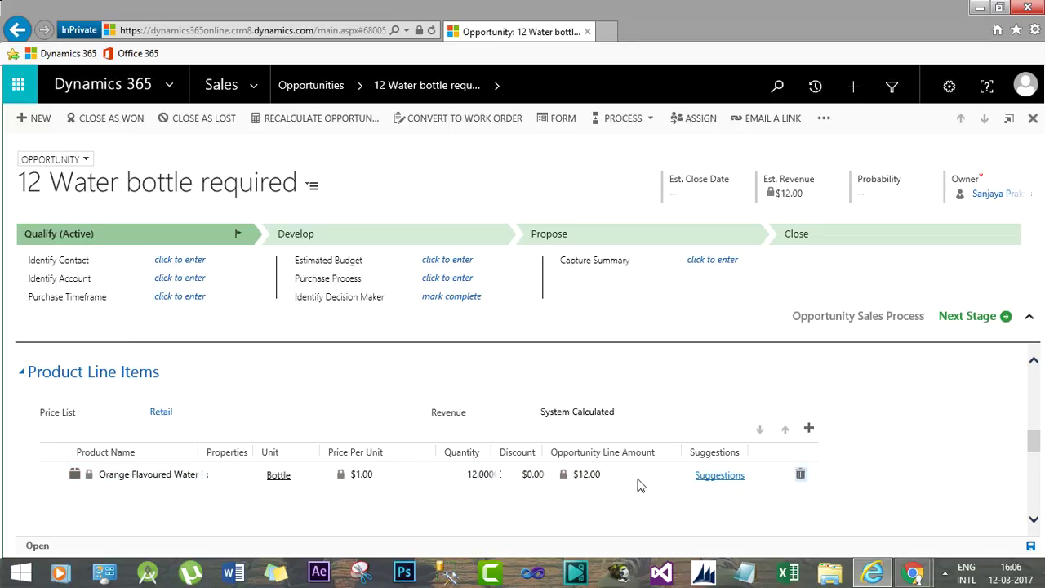
left_click(168, 415)
left_click(386, 156)
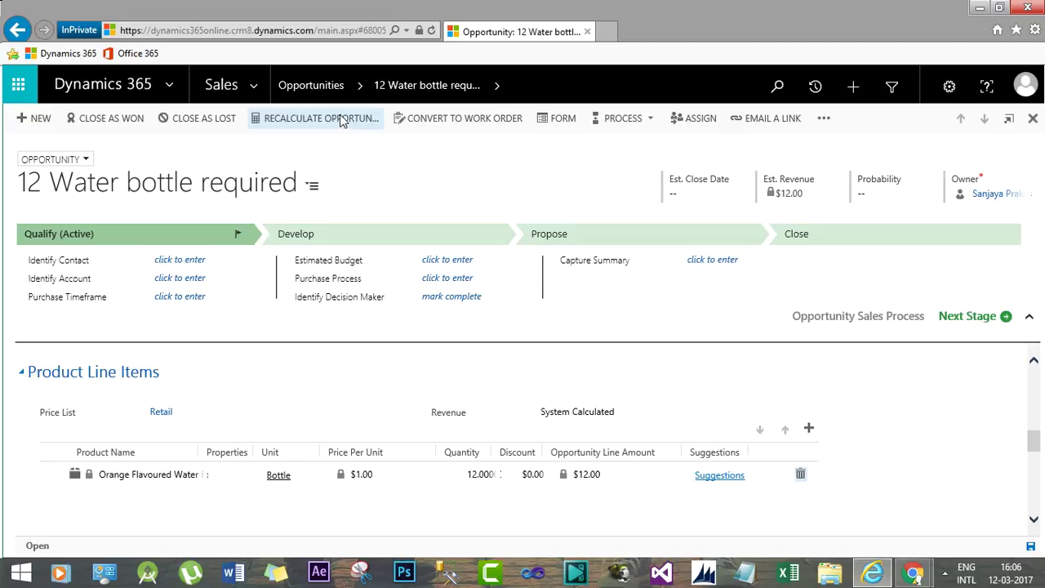
left_click(342, 119)
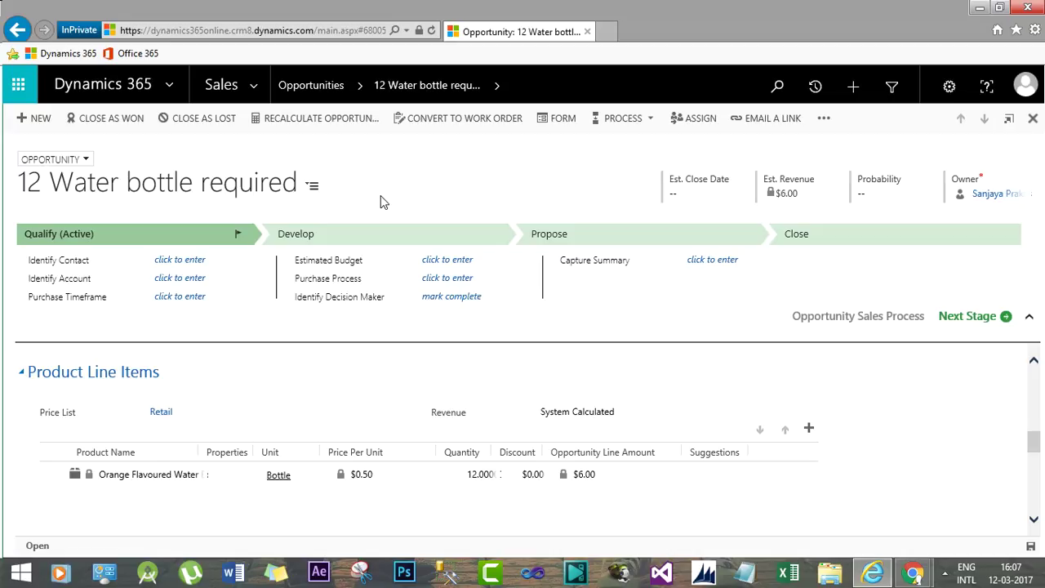
Switch to Chrome to return to the Product Catalog presentation in Google Slides.
mouse_move(804, 487)
left_click(912, 575)
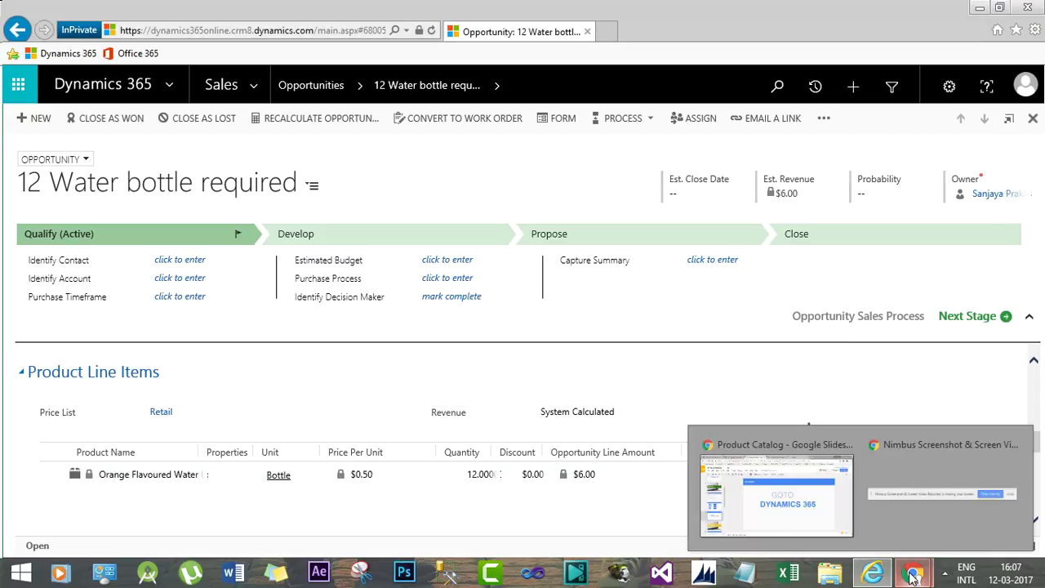